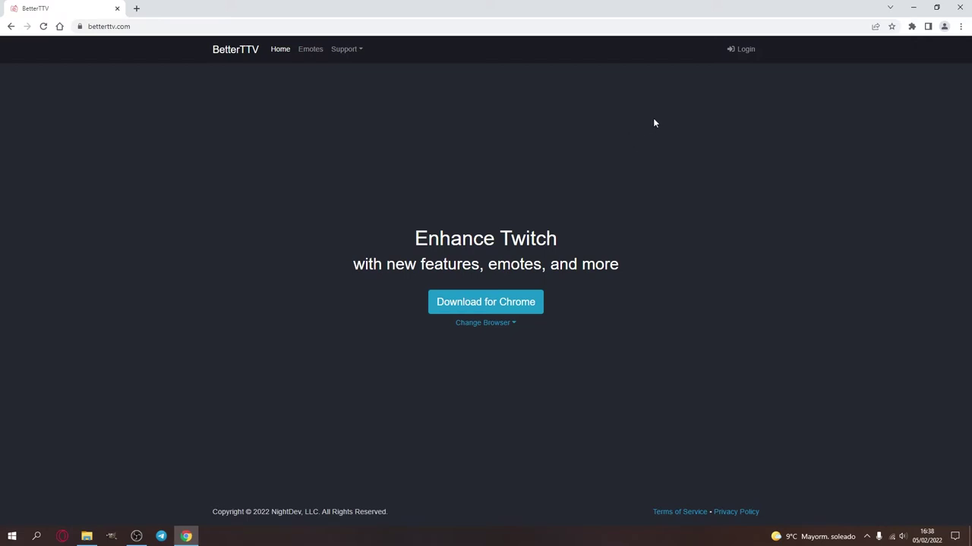
# - Log in to BetterTTV by authorizing the Twitch account, and open the top emotes catalogue
pyautogui.click(735, 53)
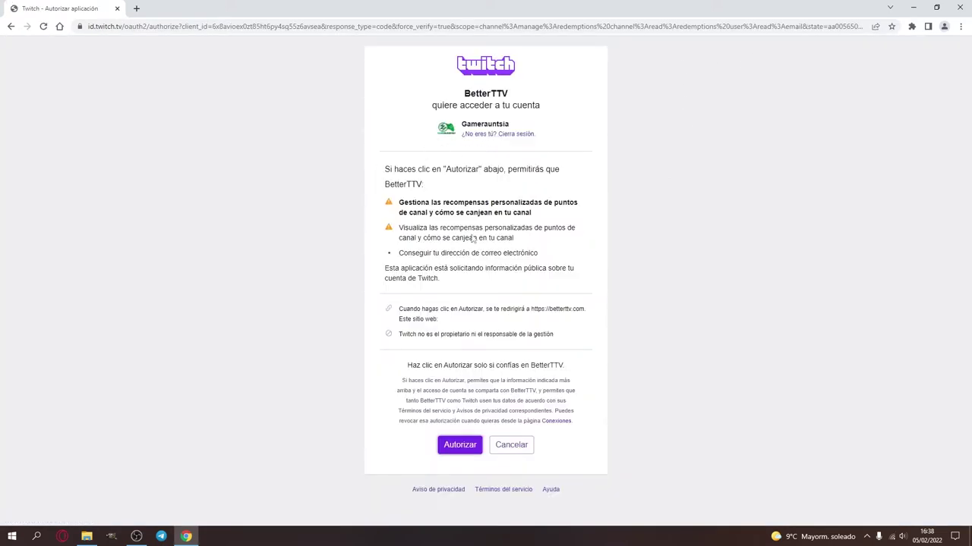
pyautogui.click(466, 447)
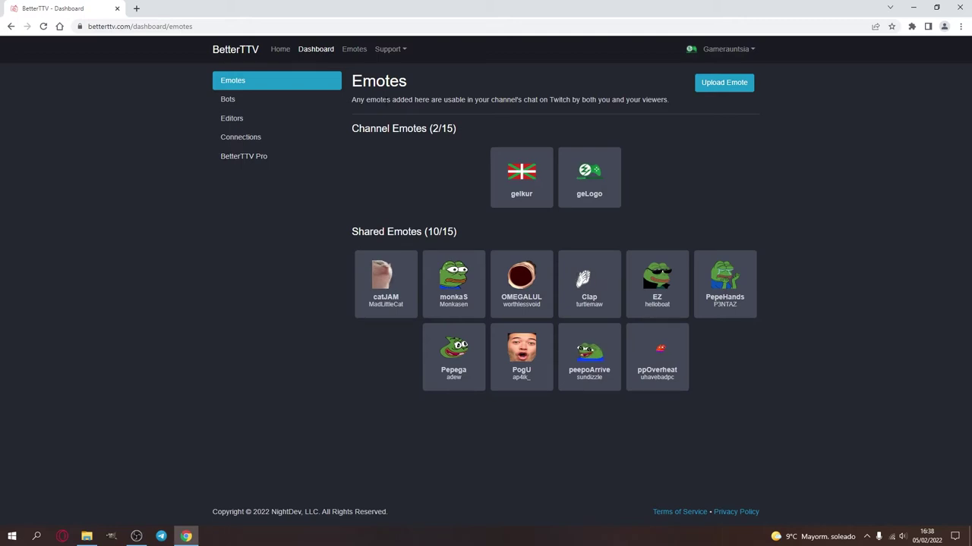
pyautogui.click(355, 50)
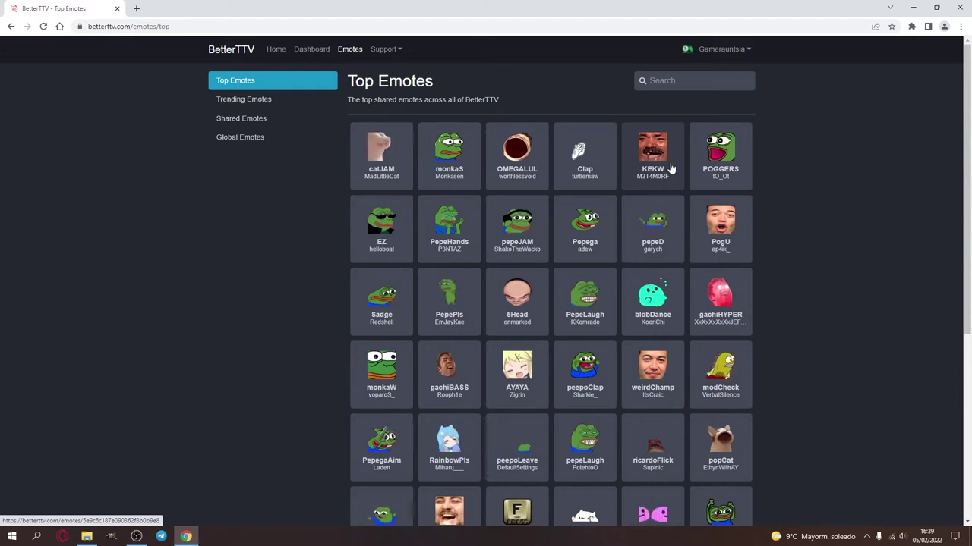
# - Add the KEKW emote to the channel and return to the dashboard's emote list
pyautogui.click(670, 168)
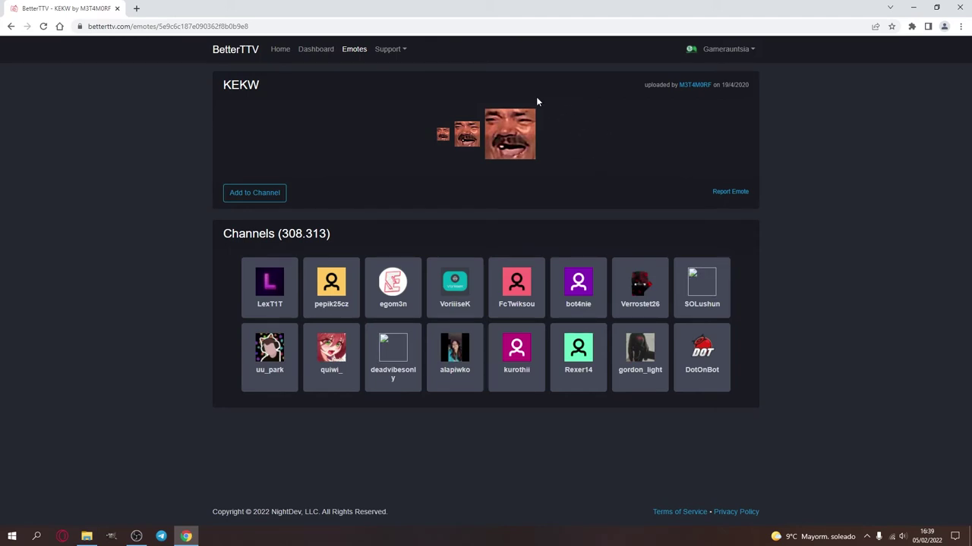
pyautogui.click(255, 194)
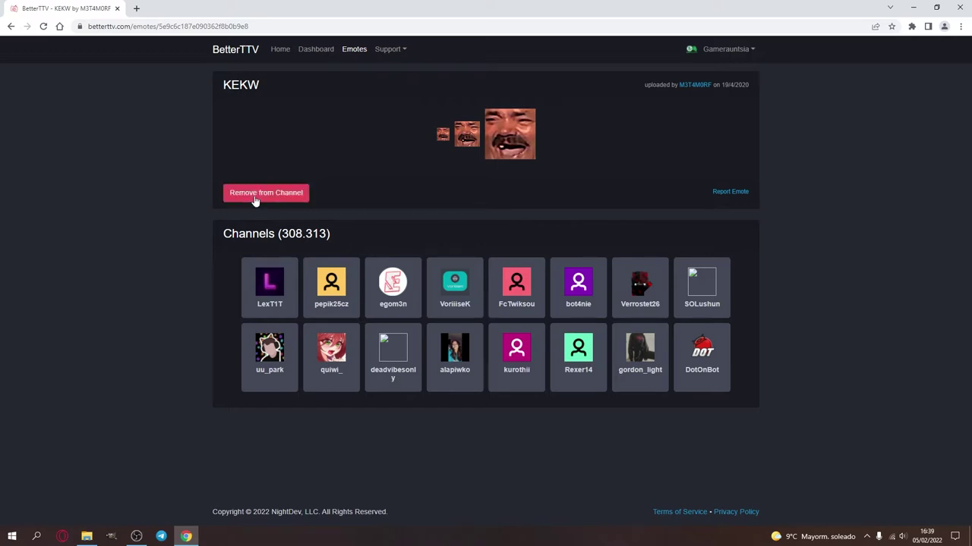
pyautogui.click(327, 52)
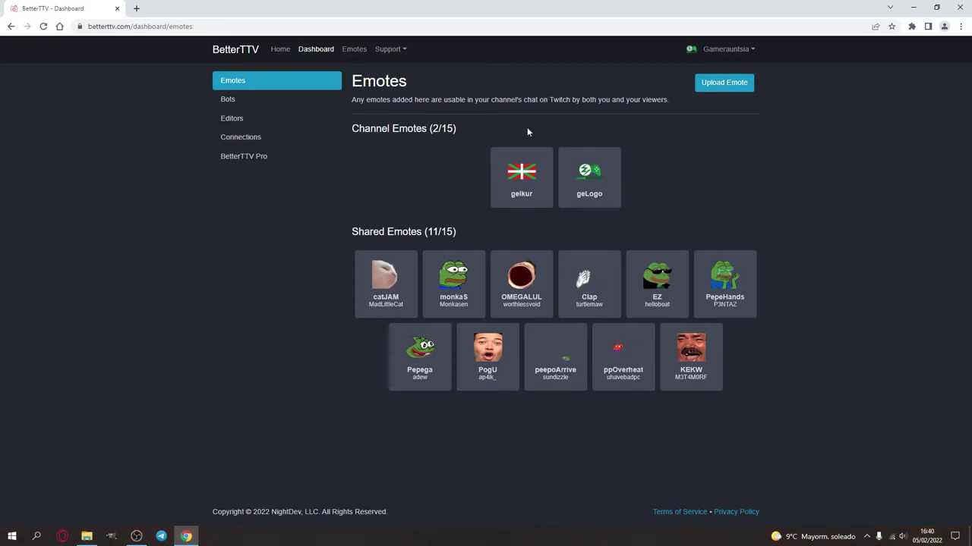
# - Start a new emote upload from the dashboard and set the emote code to geIkur
pyautogui.click(720, 88)
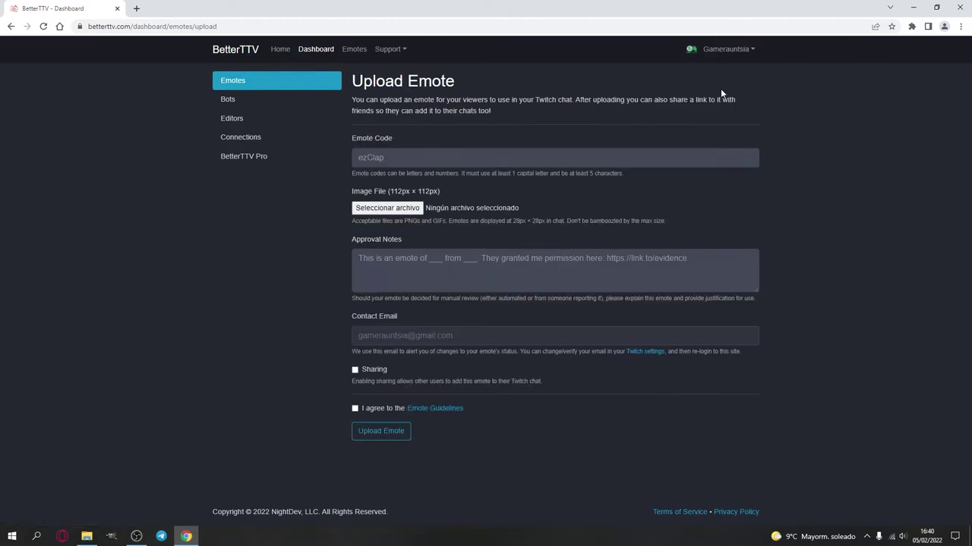
pyautogui.click(405, 154)
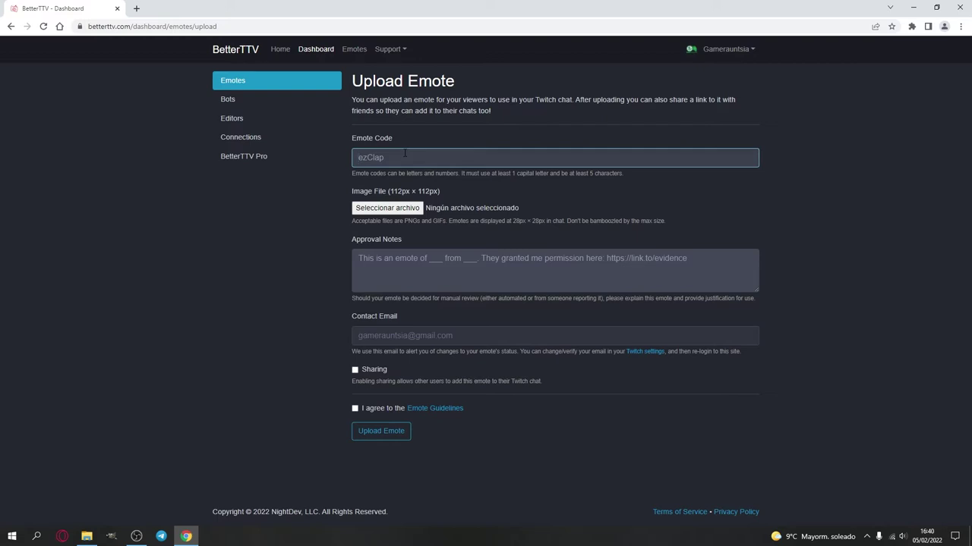
pyautogui.write('gelkur')
pyautogui.click(329, 199)
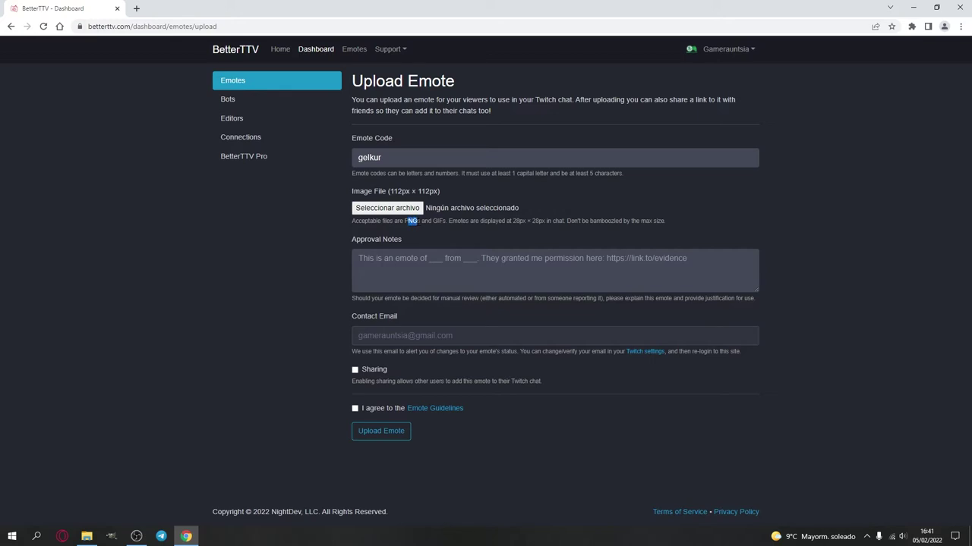
# - Review the accepted image formats and the approval notes field of the emote upload form
pyautogui.moveTo(432, 221); pyautogui.dragTo(439, 221)
pyautogui.click(386, 258)
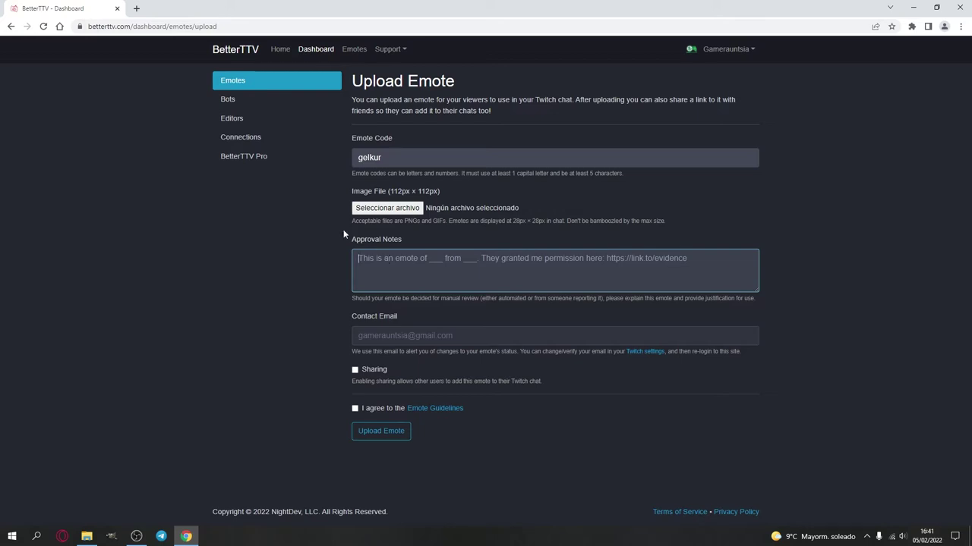
pyautogui.click(297, 238)
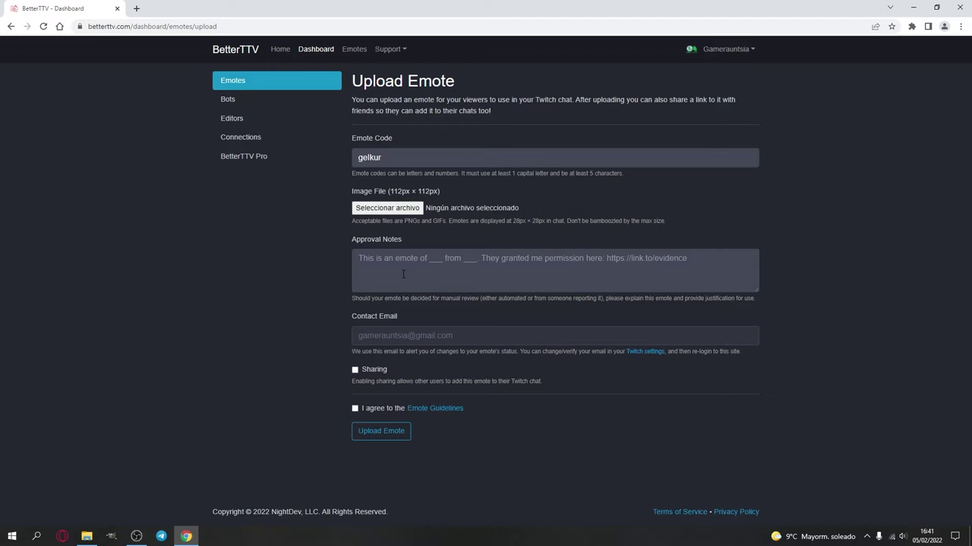
pyautogui.click(402, 273)
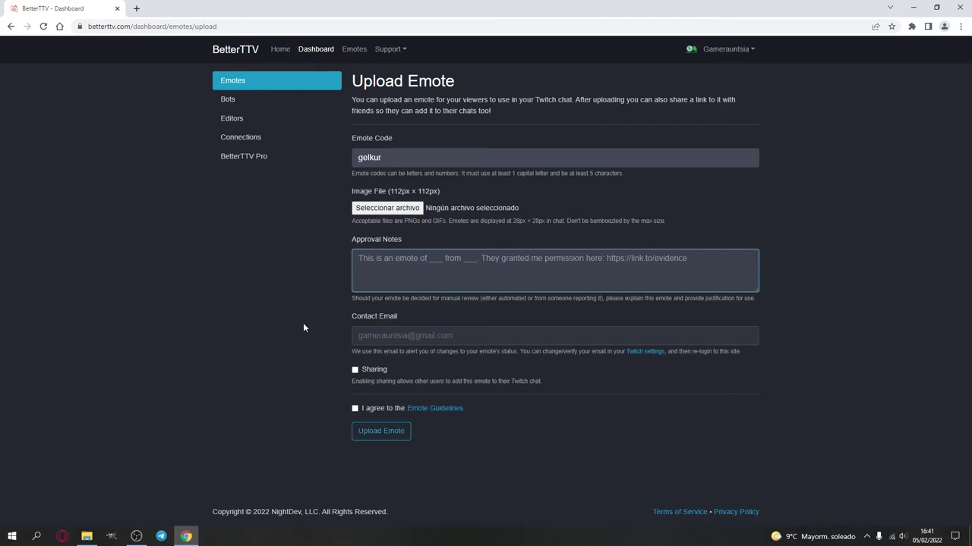
# - Go to frankerfacez.com and sign in by connecting and authorizing the Twitch account
pyautogui.hotkey('alt', 'Left')
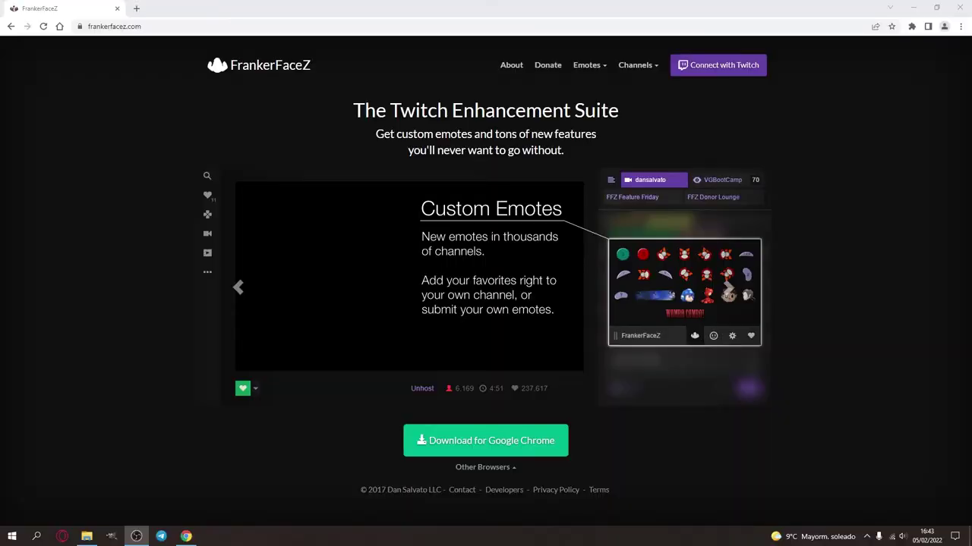
pyautogui.click(891, 166)
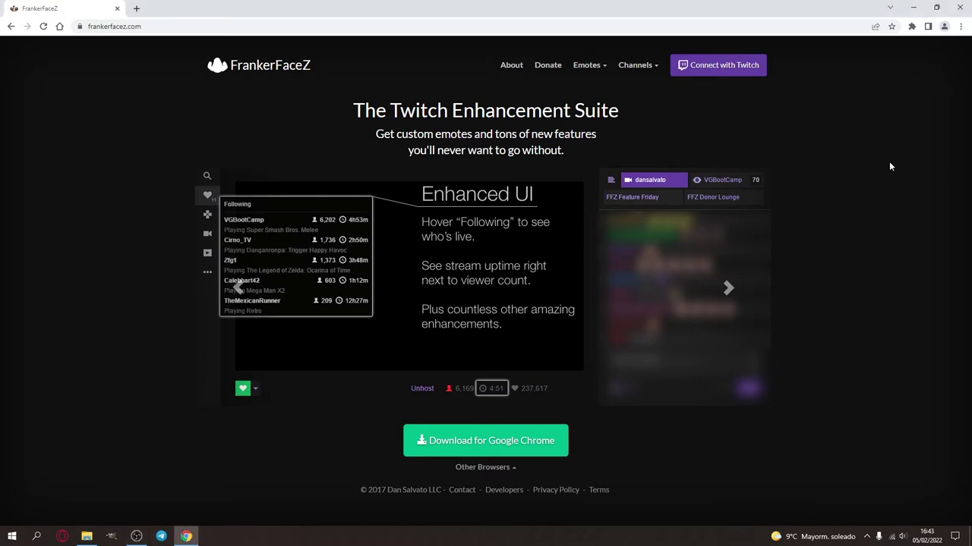
pyautogui.click(763, 67)
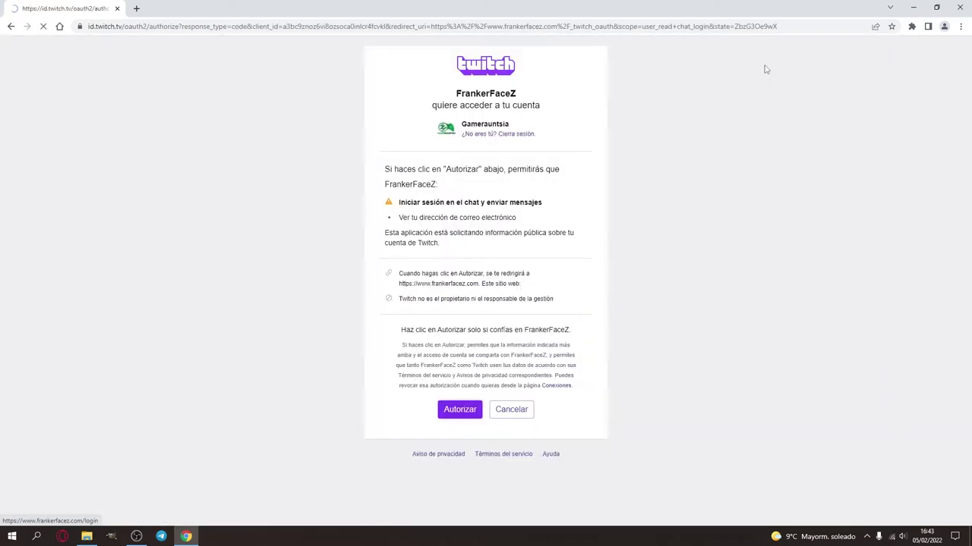
pyautogui.click(459, 410)
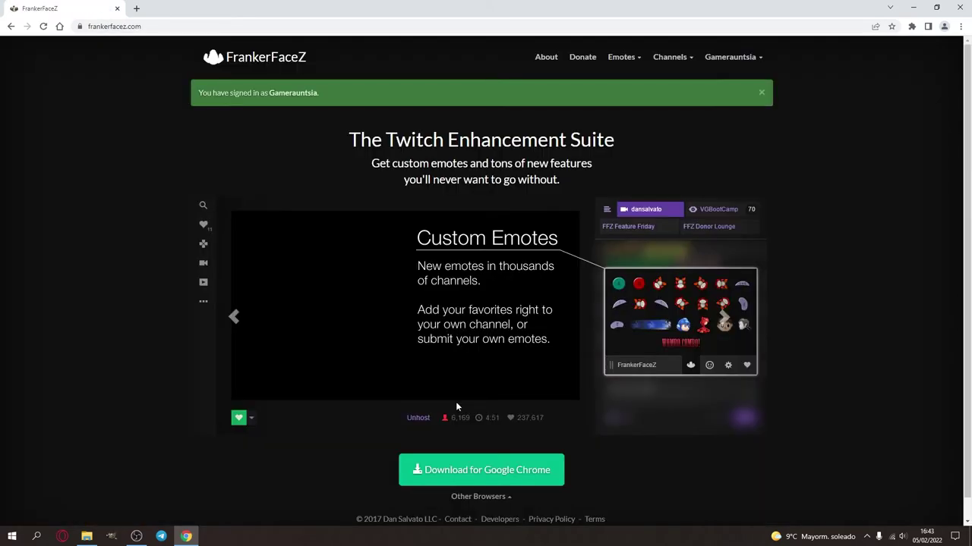
# - Open the signed-in account's own channel page on FrankerFaceZ
pyautogui.click(639, 69)
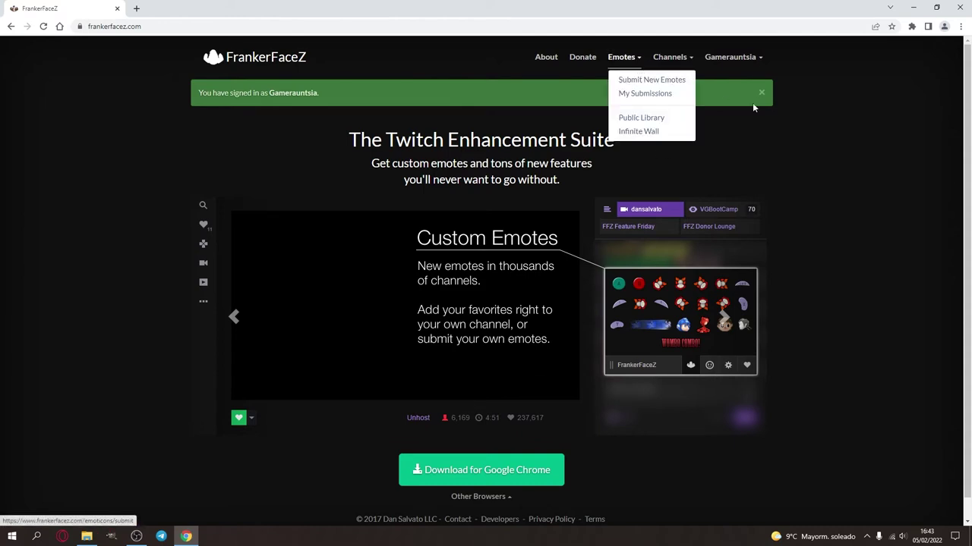
pyautogui.click(829, 145)
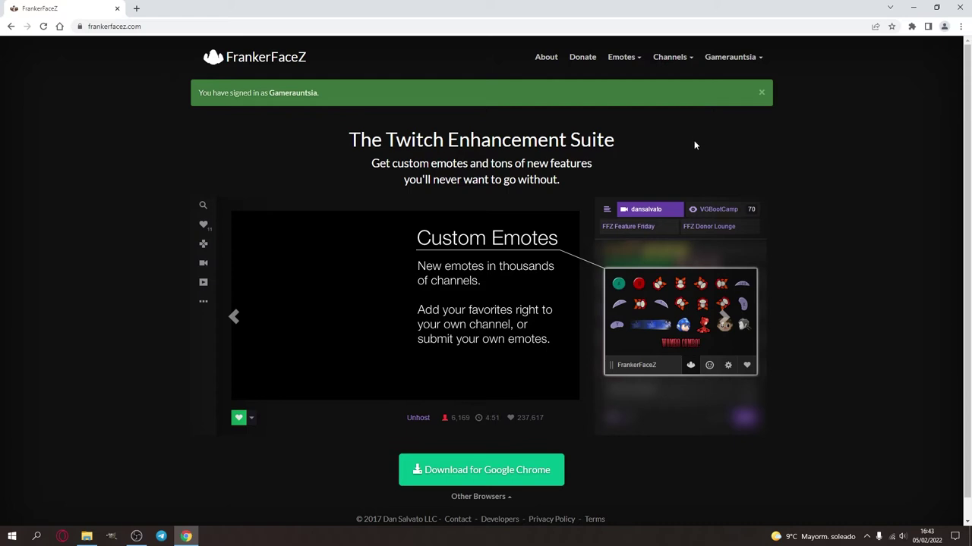
pyautogui.click(665, 61)
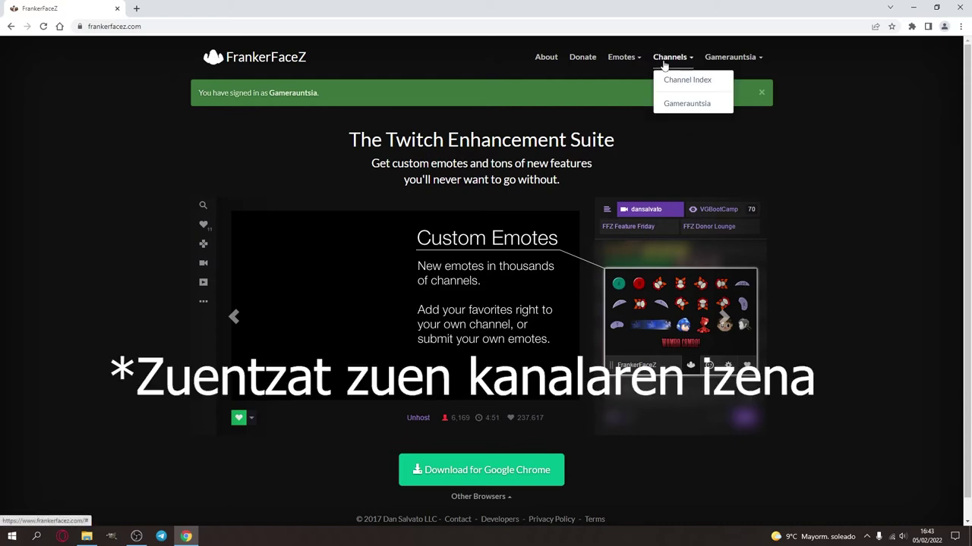
pyautogui.click(674, 106)
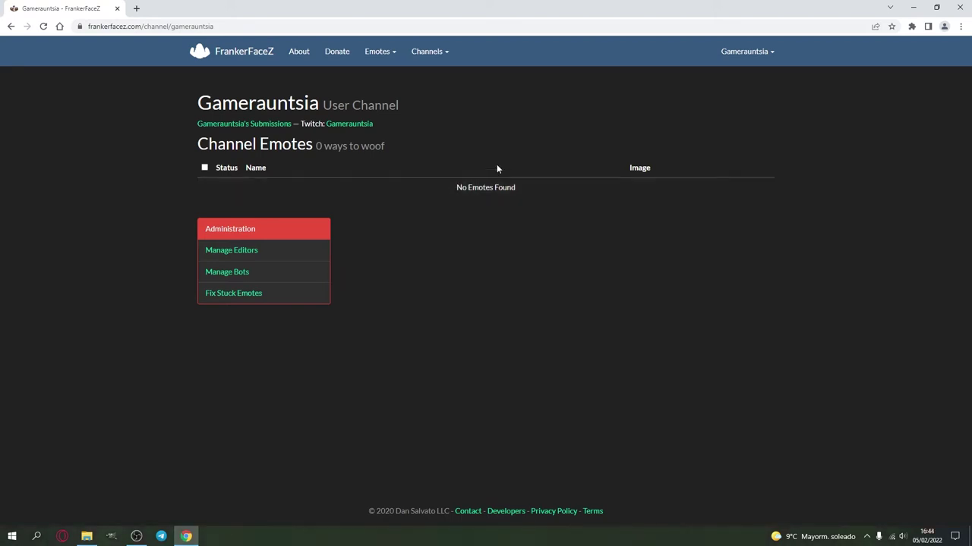
# - Open the Submit New Emotes page and read through its submission requirements and design guidelines
pyautogui.click(393, 60)
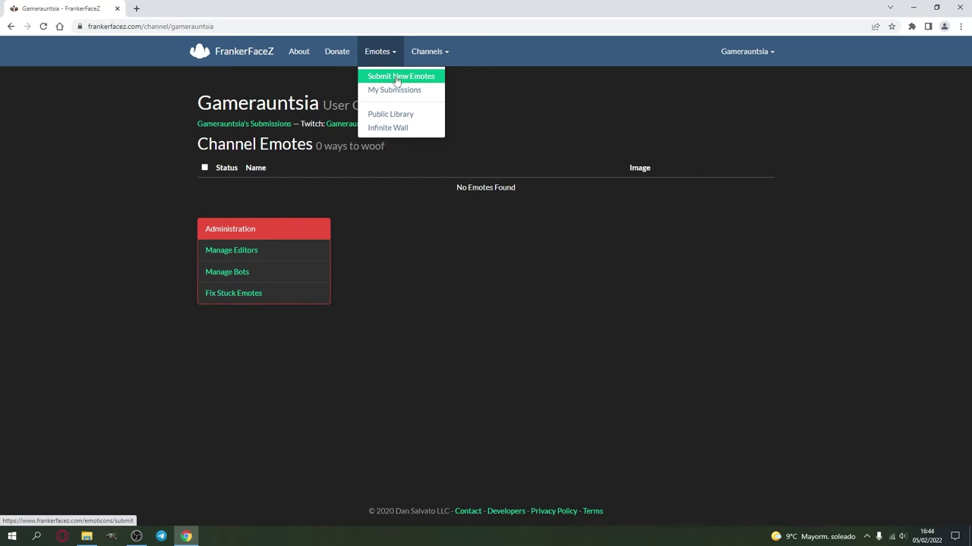
pyautogui.click(422, 79)
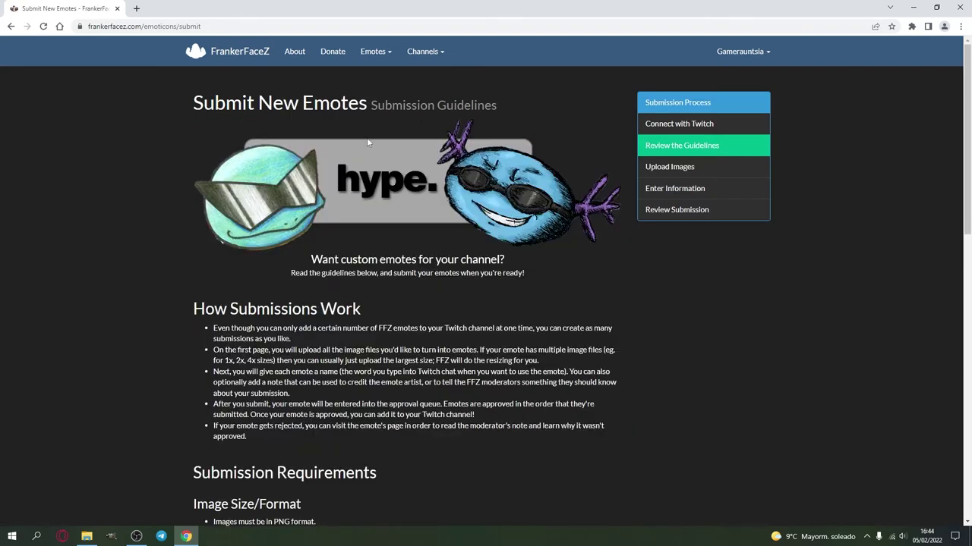
pyautogui.scroll(-2, 133, 193)
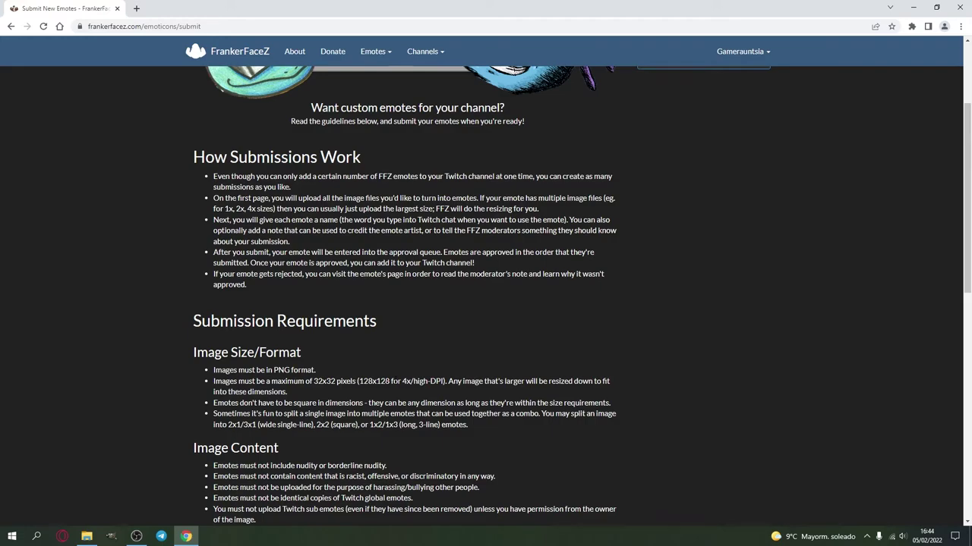
pyautogui.scroll(-2, 235, 325)
pyautogui.scroll(-5, 234, 325)
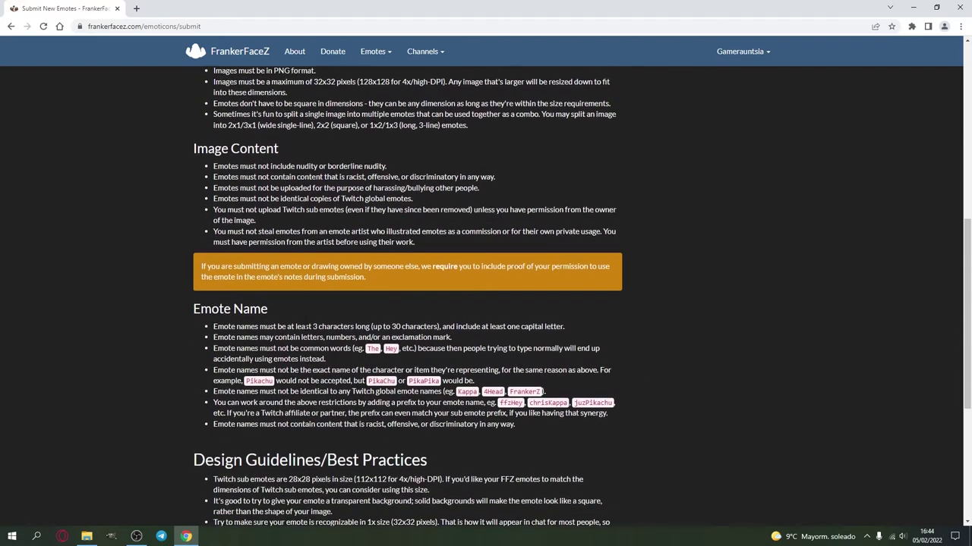
pyautogui.scroll(-1, 261, 355)
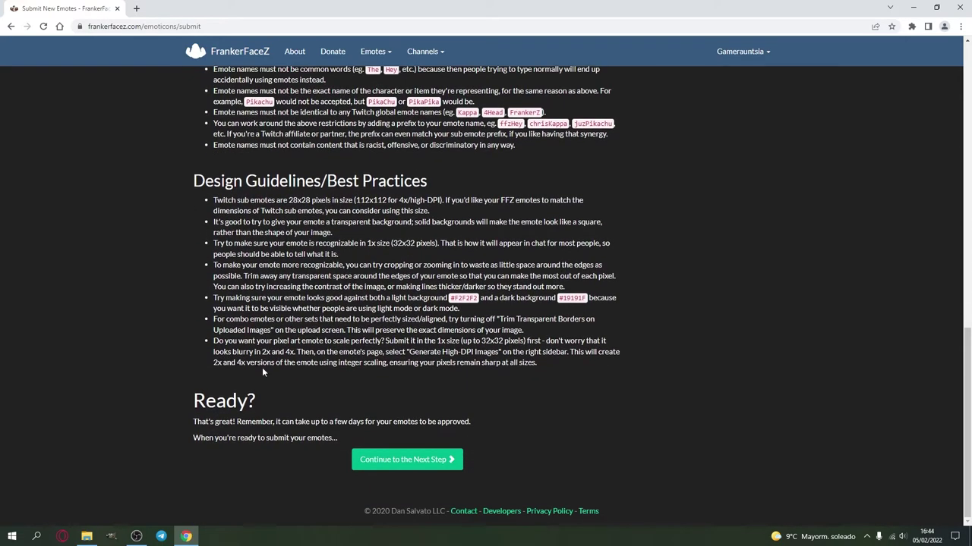
pyautogui.scroll(8, 260, 354)
pyautogui.scroll(2, 260, 355)
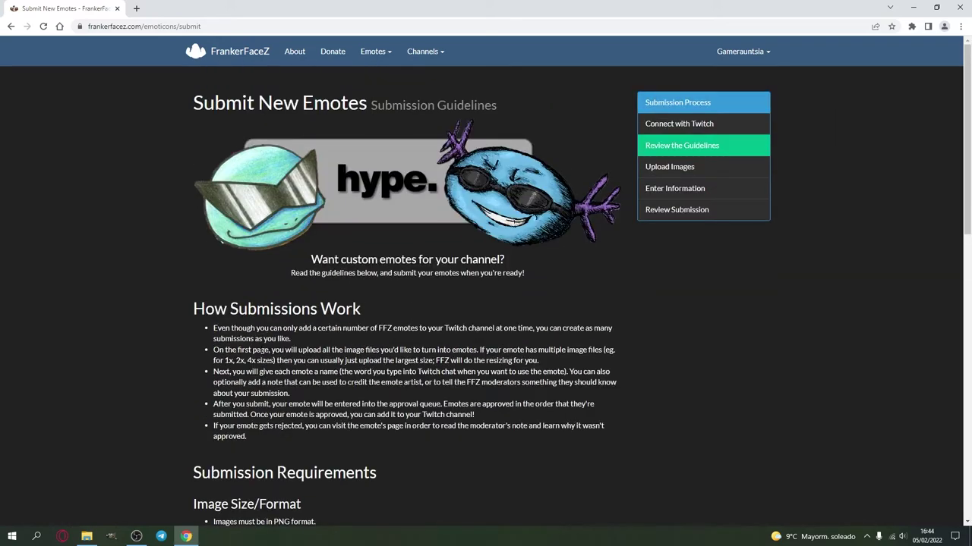
# - Add the PepeHands emote from FrankerFaceZ's public library to the channel and open the channel's page
pyautogui.click(386, 64)
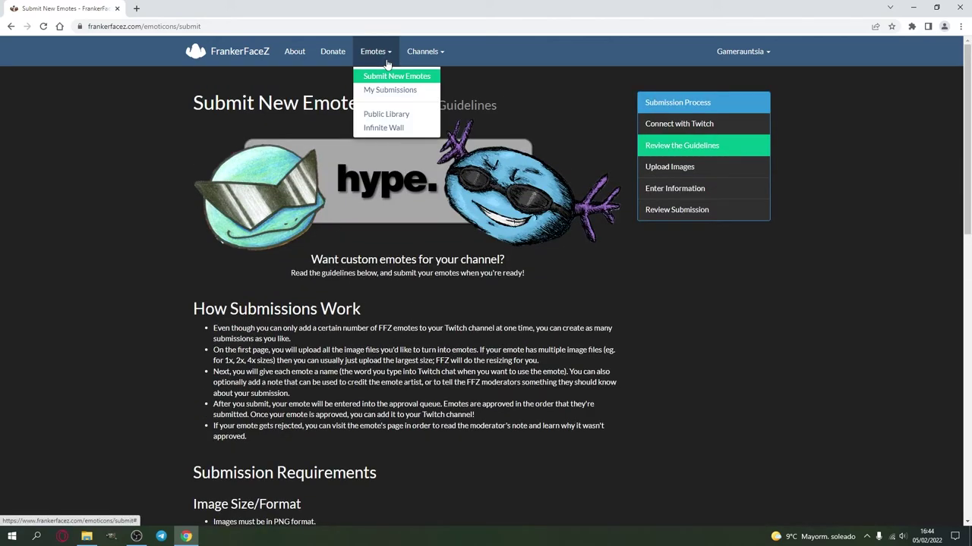
pyautogui.click(399, 118)
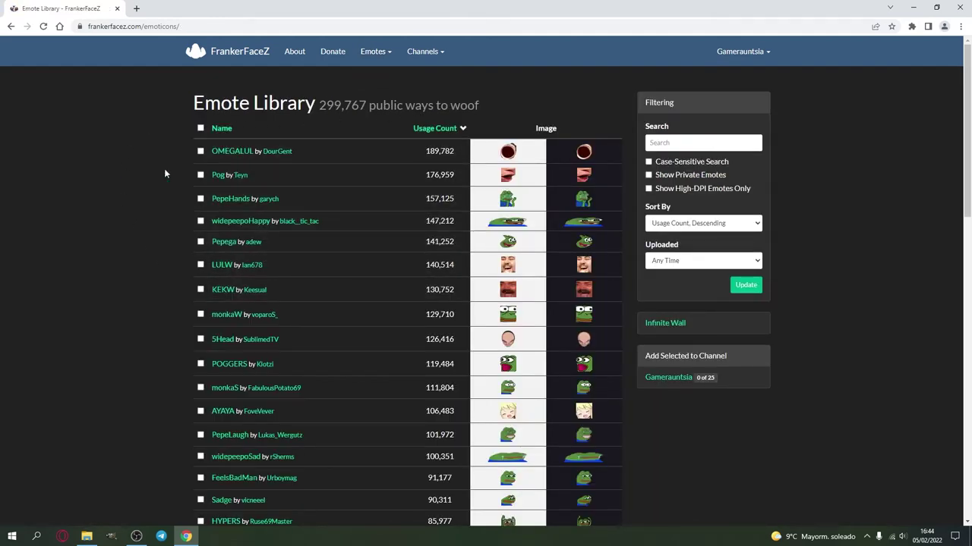
pyautogui.scroll(-1, 165, 174)
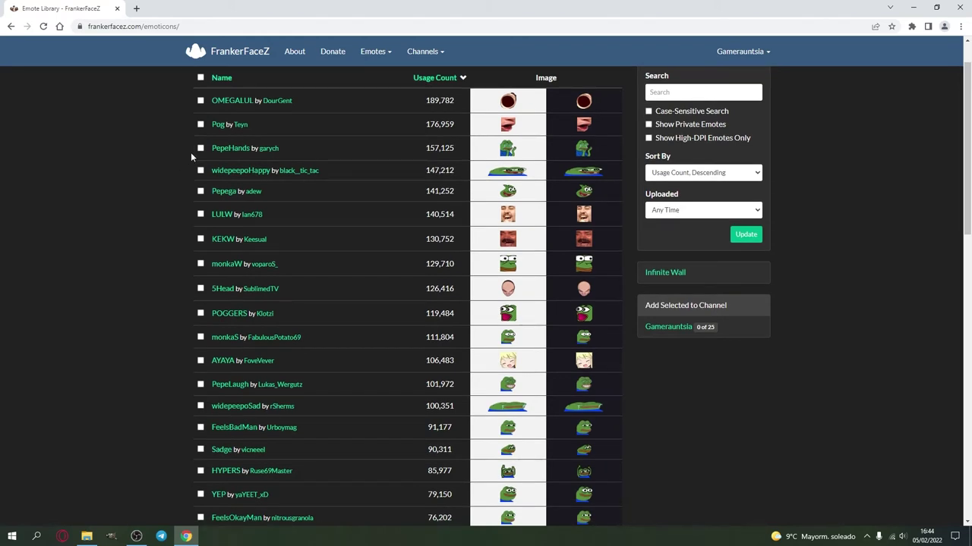
pyautogui.click(224, 154)
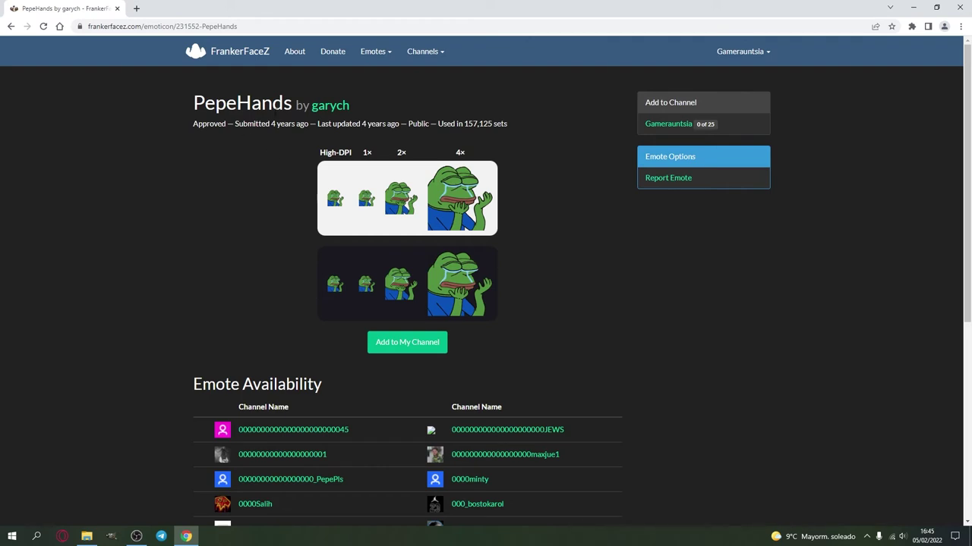
pyautogui.click(401, 348)
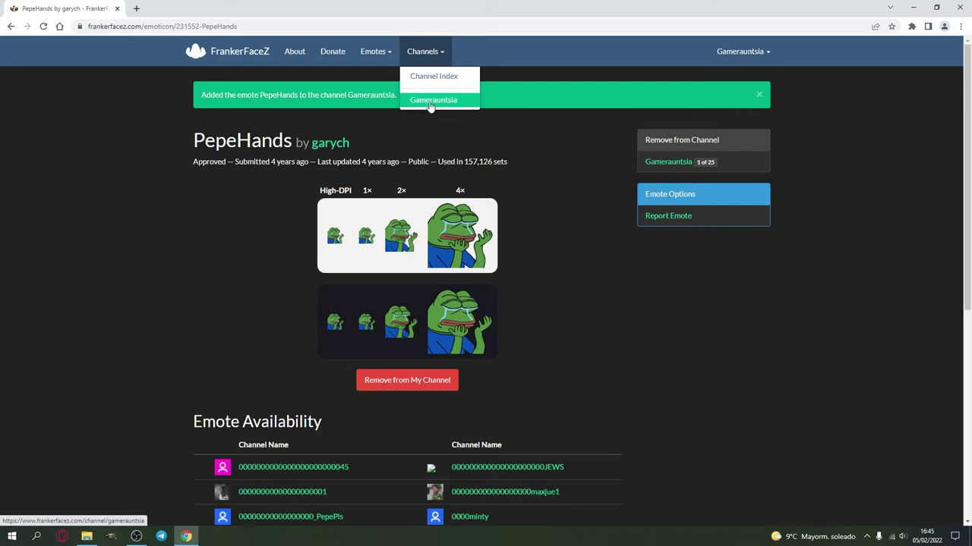
pyautogui.click(429, 100)
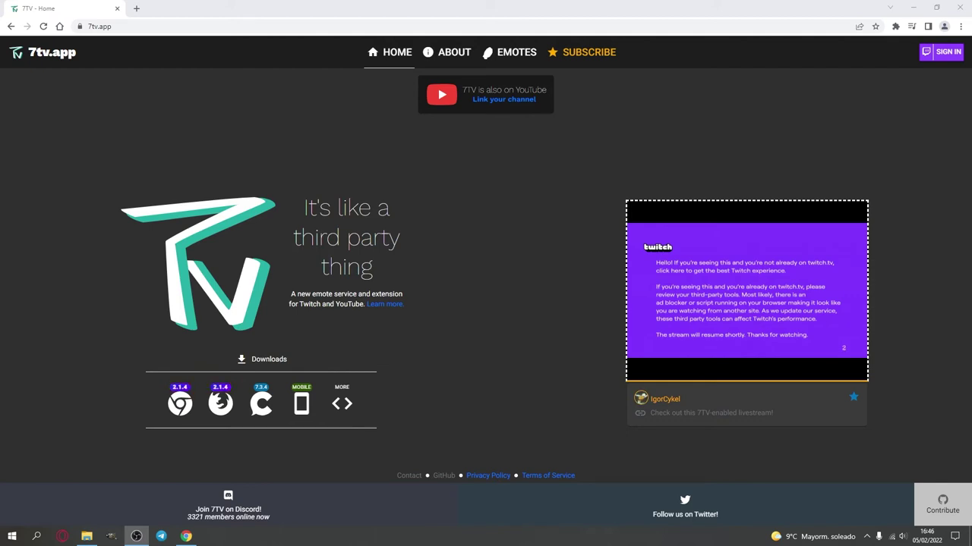
# - Sign in to 7tv.app by authorizing SevenTV for the Twitch account
pyautogui.click(797, 166)
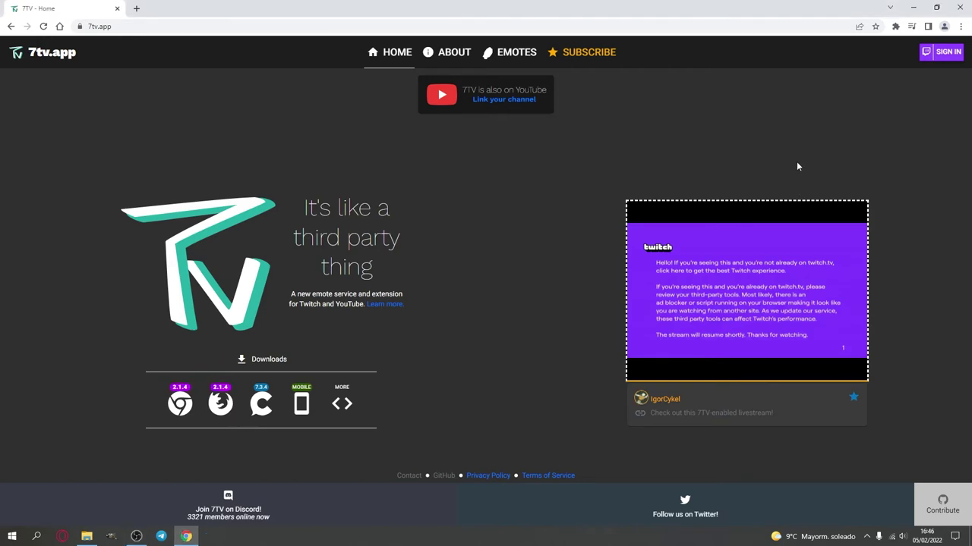
pyautogui.click(937, 56)
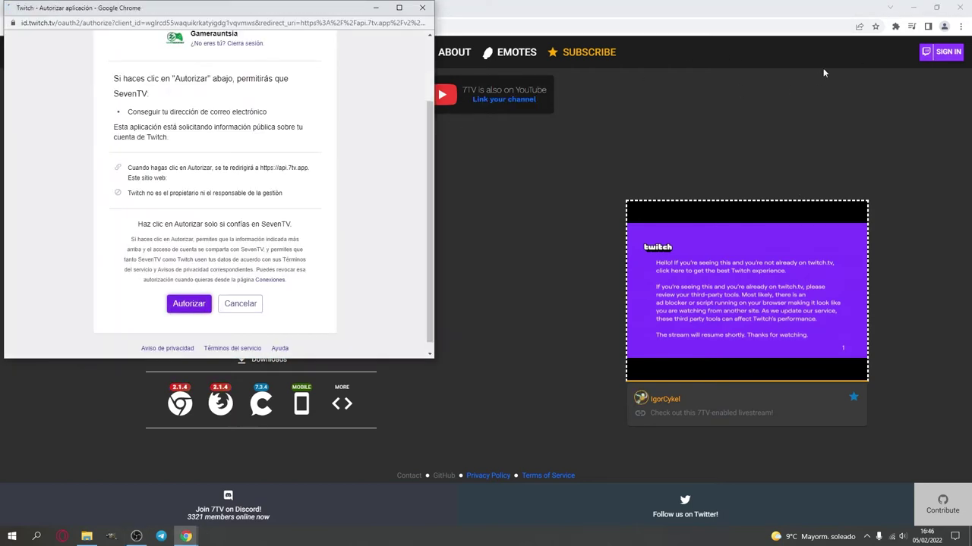
pyautogui.click(189, 305)
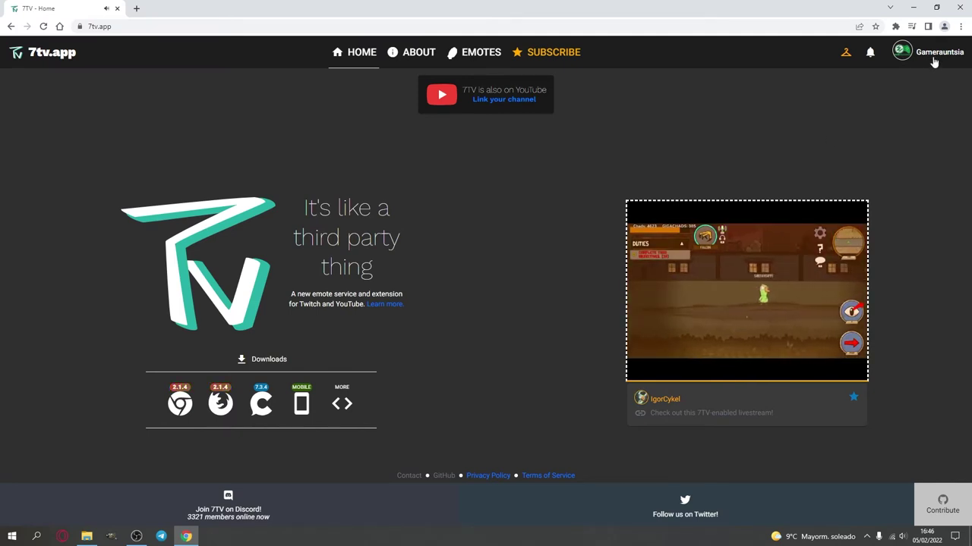
# - Open the signed-in account's own 7TV profile page and look over its enabled emotes and channel editors
pyautogui.click(935, 61)
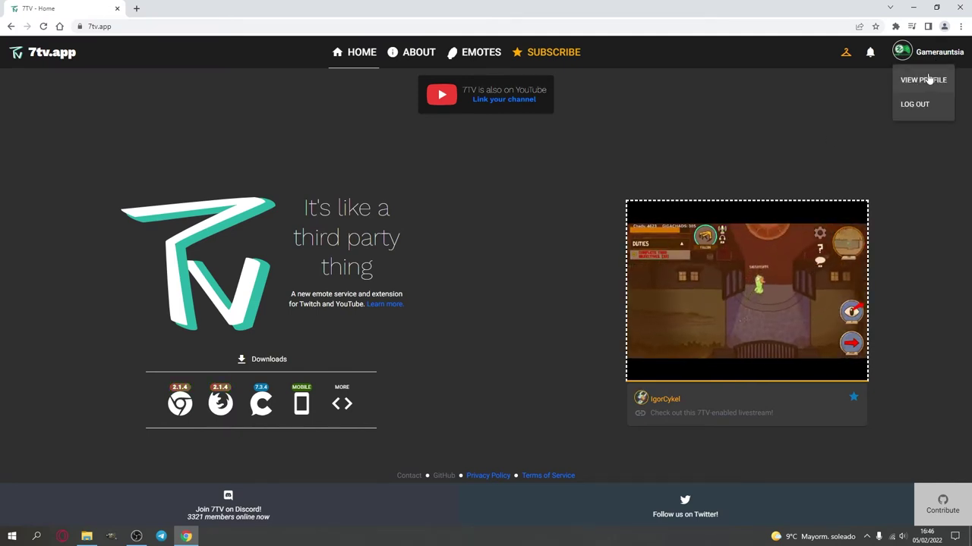
pyautogui.click(918, 78)
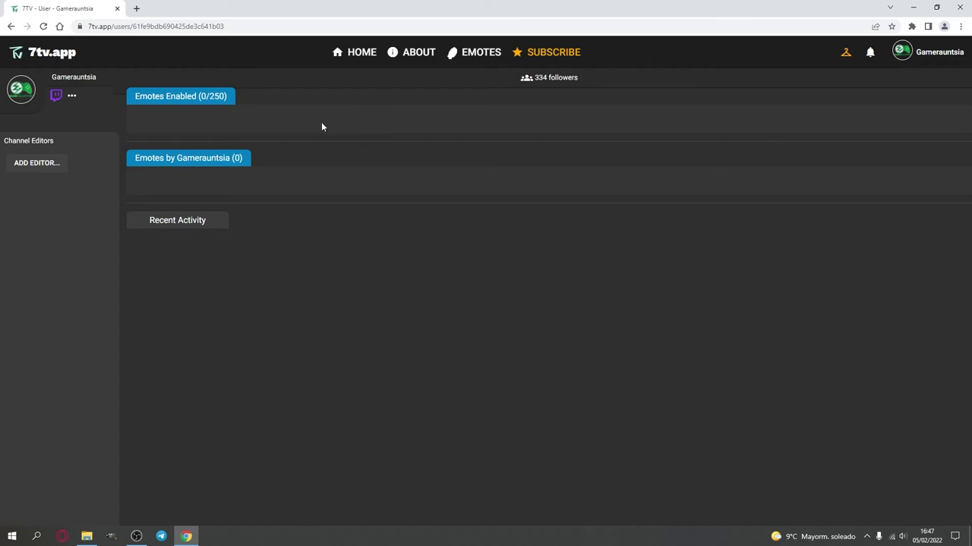
# - Add the catKISS emote from the 7TV emote library to the channel and view its alias dialog without renaming it
pyautogui.click(475, 61)
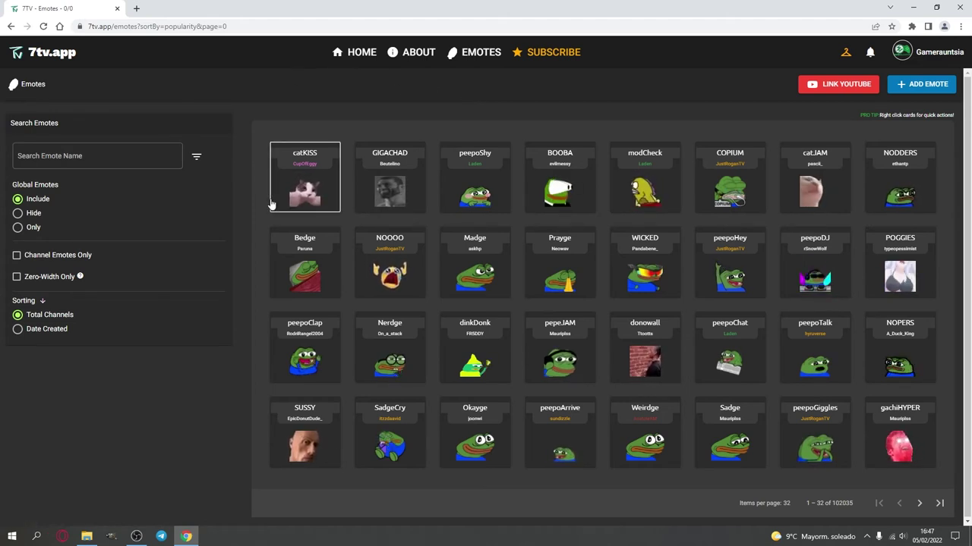
pyautogui.click(313, 201)
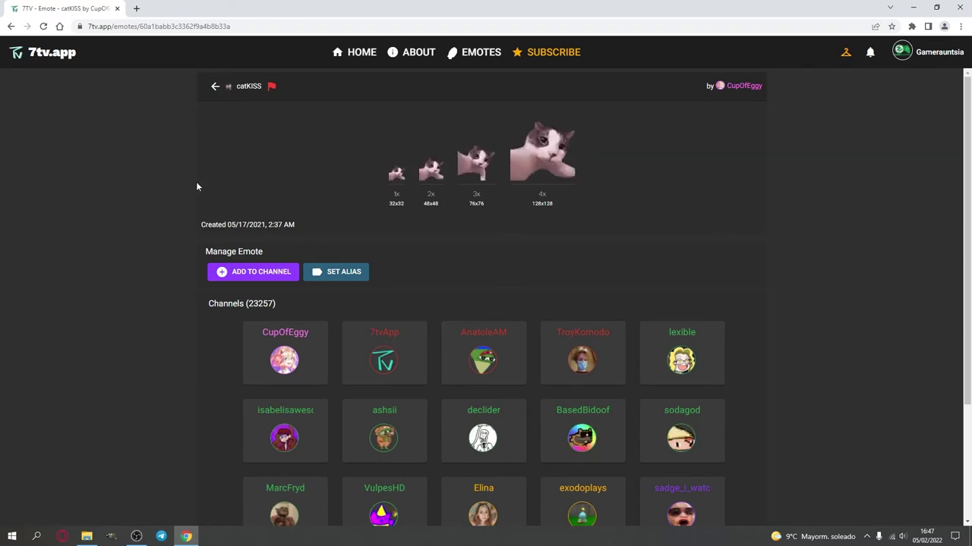
pyautogui.click(247, 278)
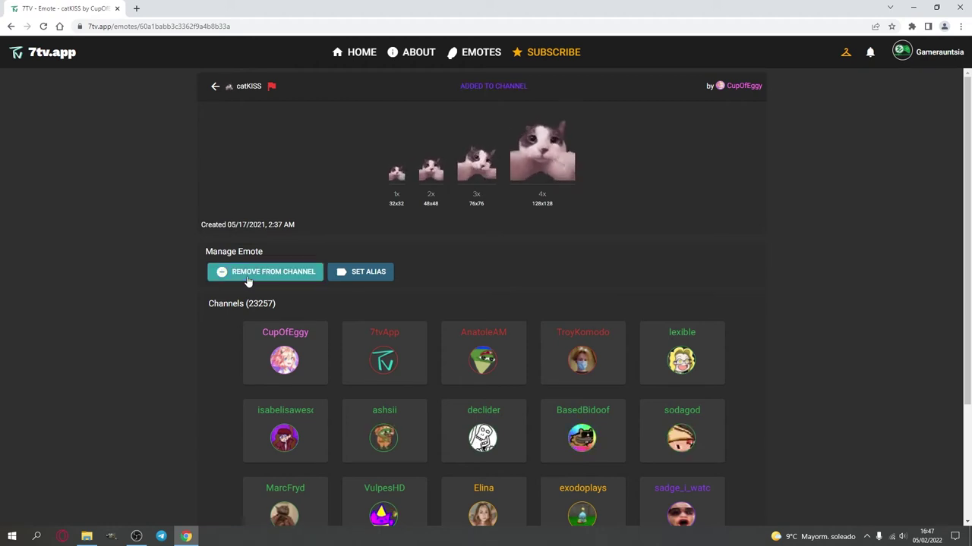
pyautogui.click(369, 275)
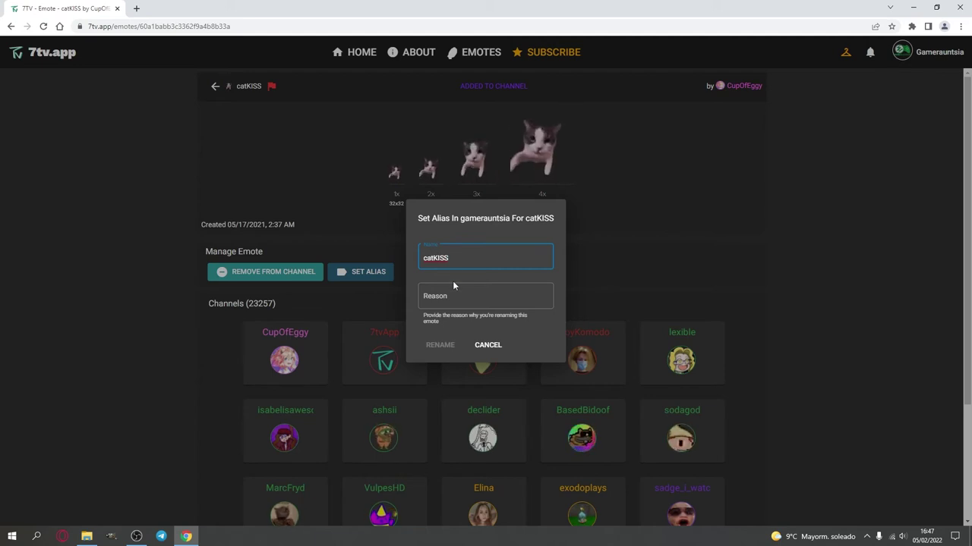
pyautogui.click(488, 345)
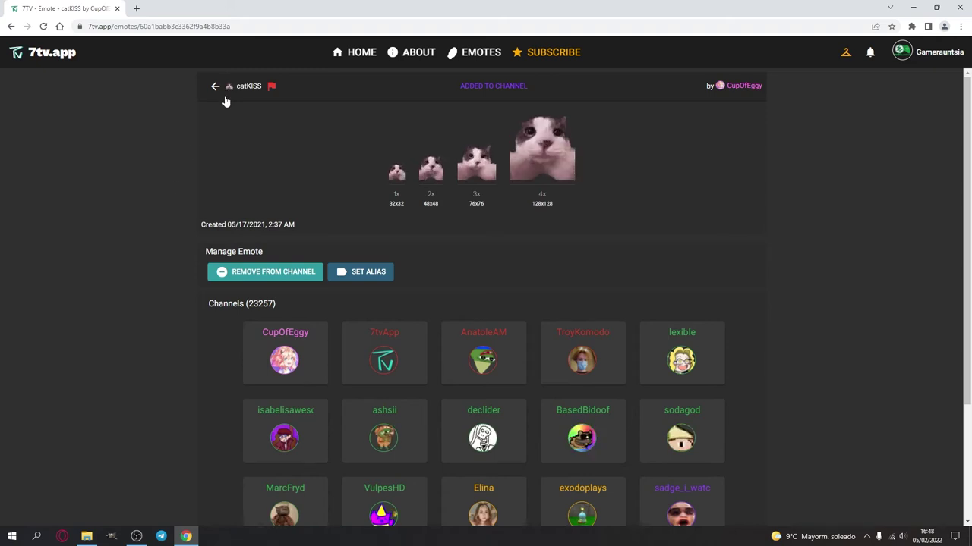
# - Open 7TV's emote upload form from the emote library and agree to the Terms of Service
pyautogui.click(469, 55)
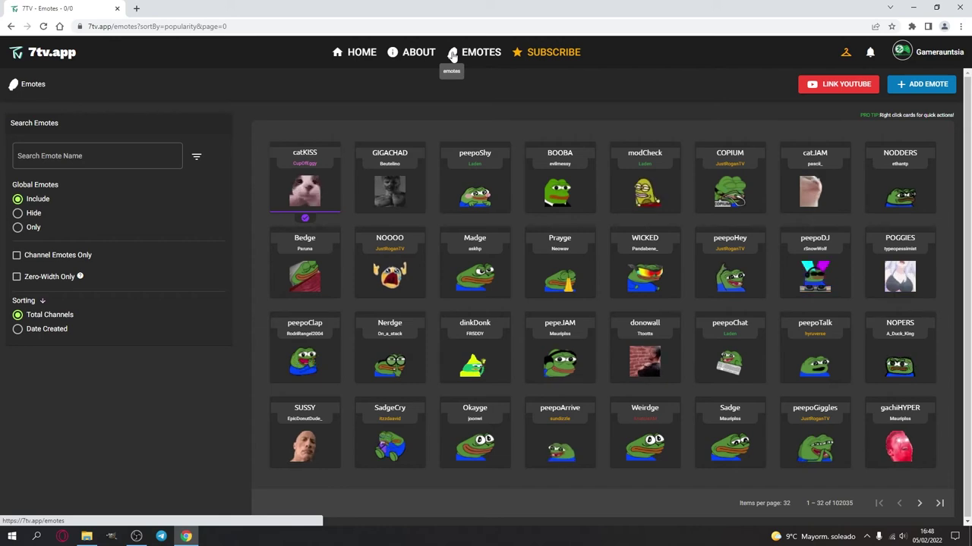
pyautogui.click(911, 88)
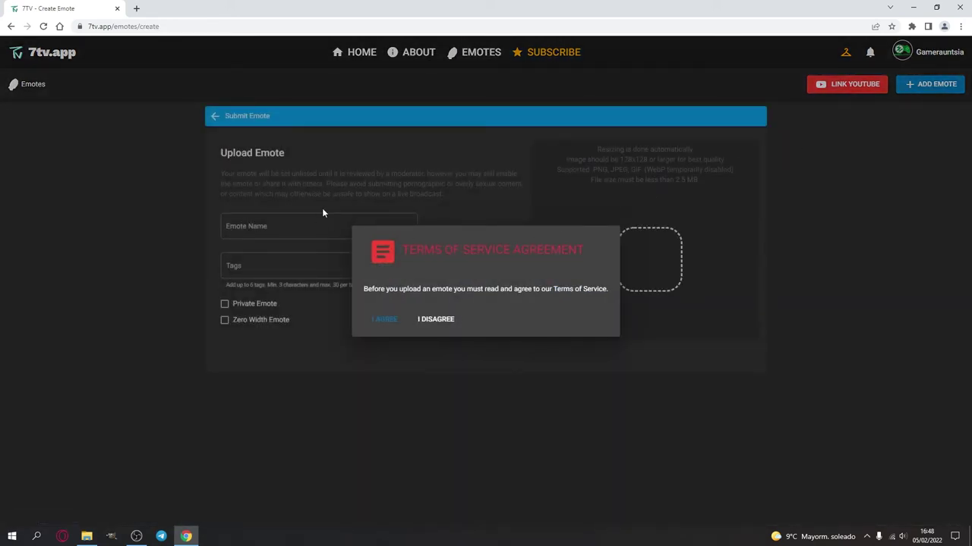
pyautogui.click(397, 320)
# - Leave the upload form for the emote library and go back to the account's own 7TV profile
pyautogui.click(483, 55)
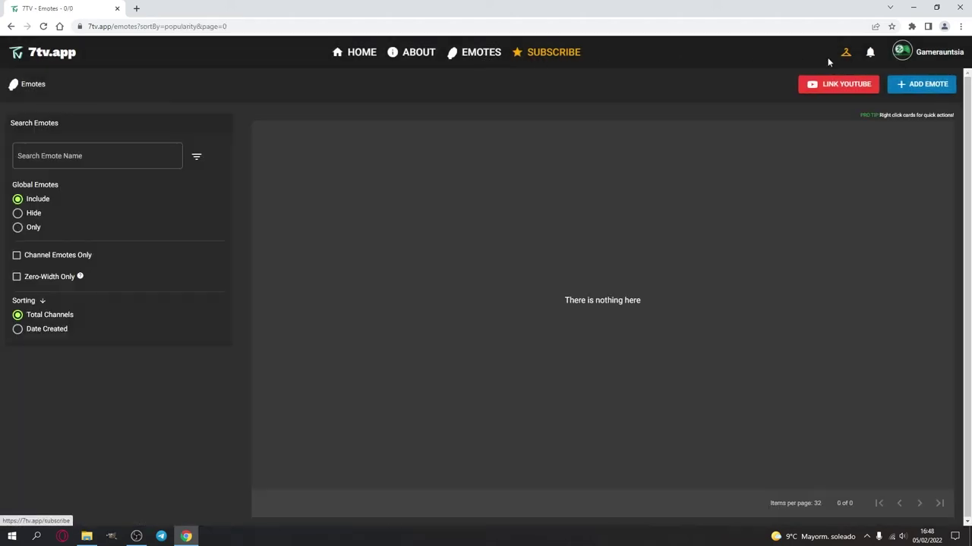
pyautogui.click(902, 53)
pyautogui.click(906, 82)
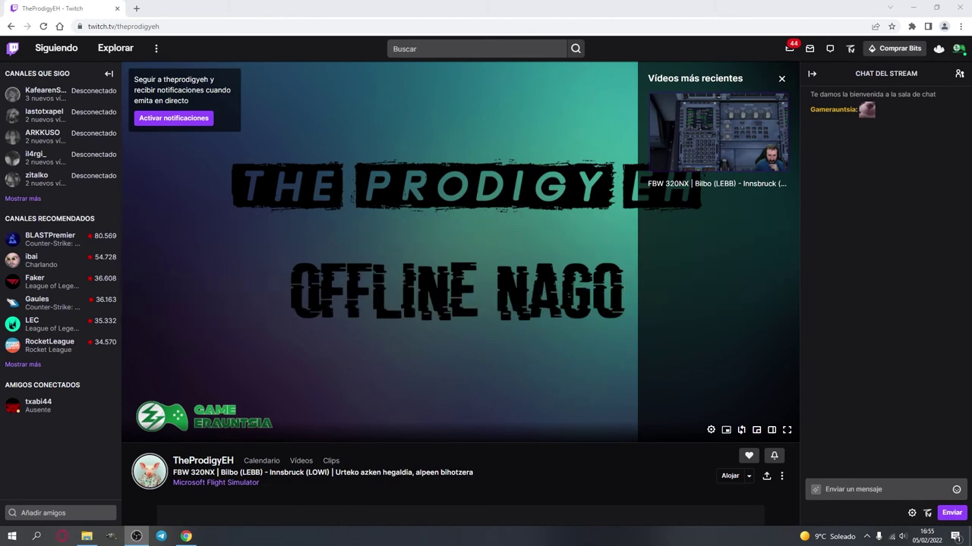
# - Switch to OBS and set the Twitch chat add-ons in the stream settings to BetterTTV y FrankerFaceZ
pyautogui.hotkey('alt', 'Tab')
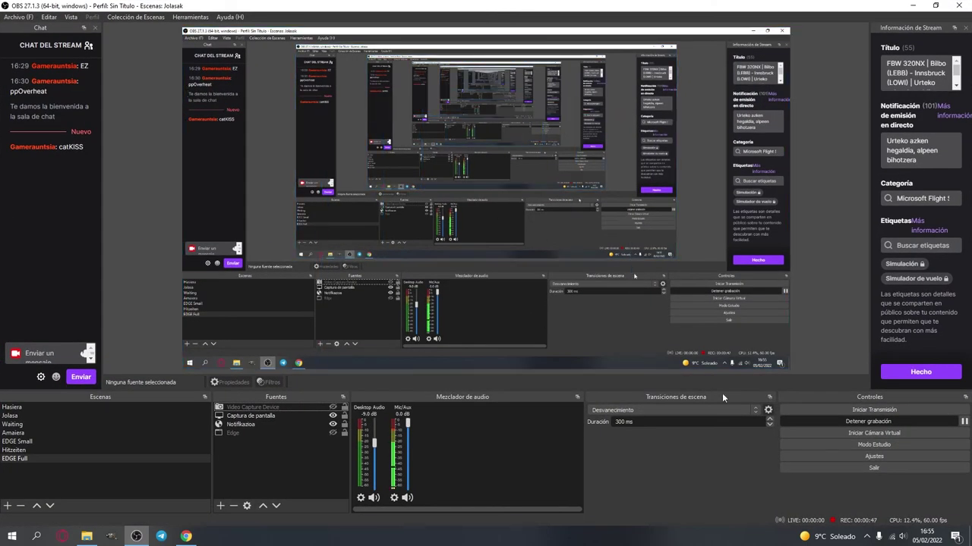
pyautogui.click(801, 456)
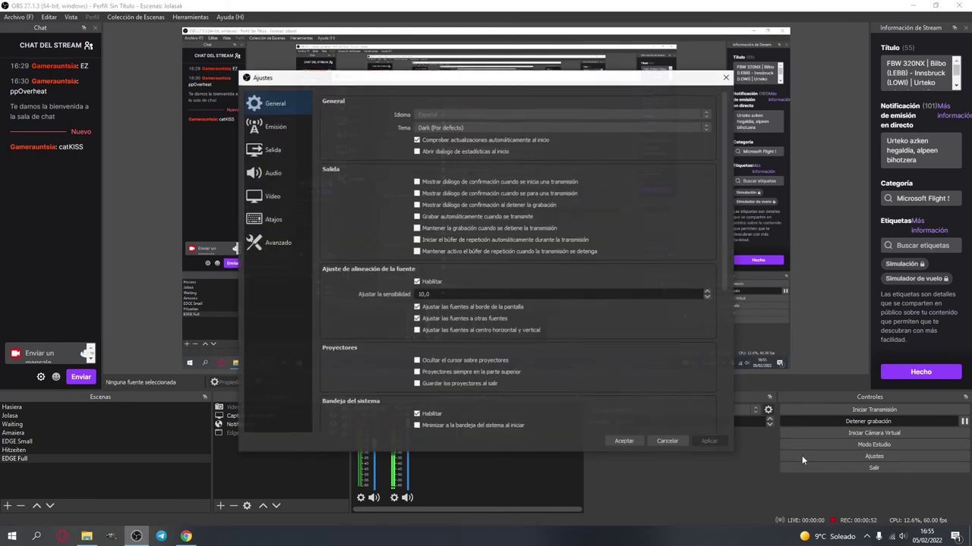
pyautogui.click(278, 127)
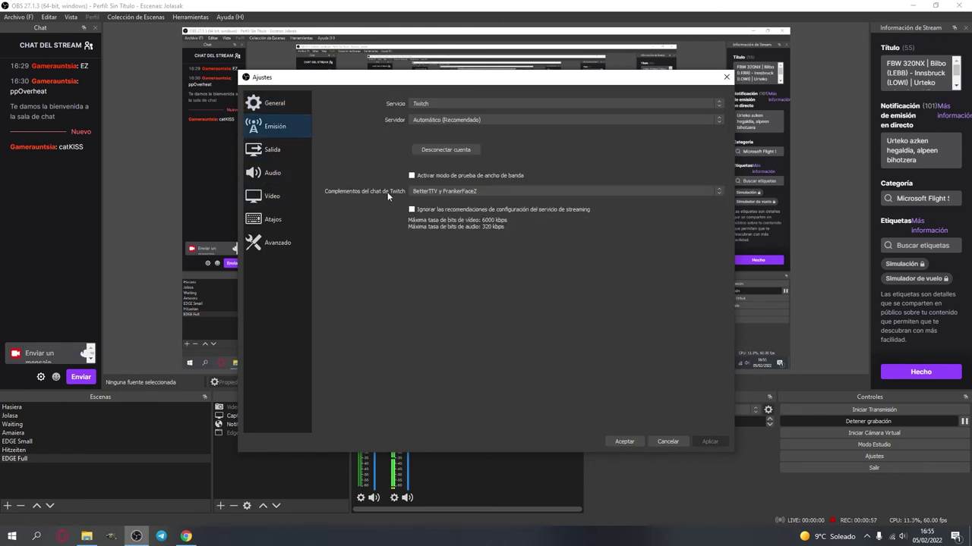
pyautogui.click(430, 193)
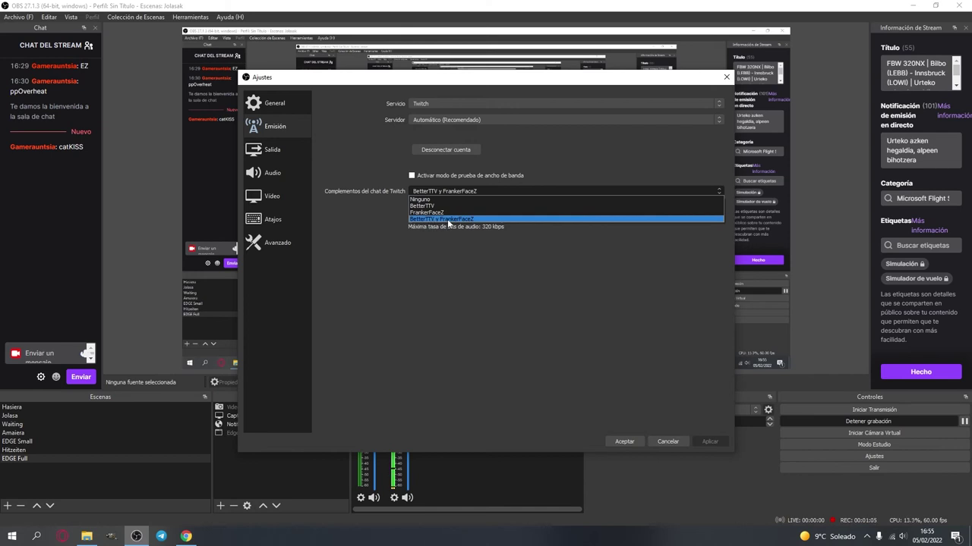
pyautogui.click(448, 221)
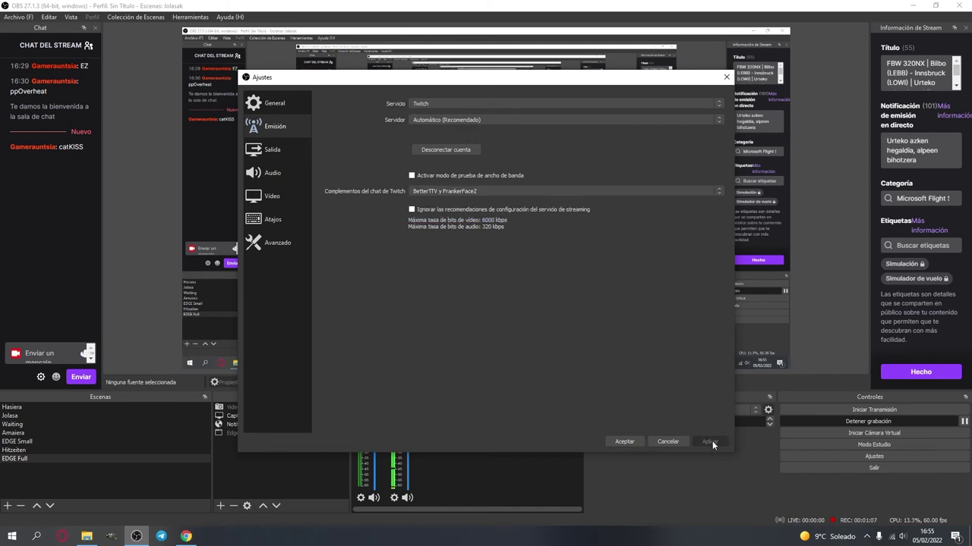
pyautogui.click(623, 441)
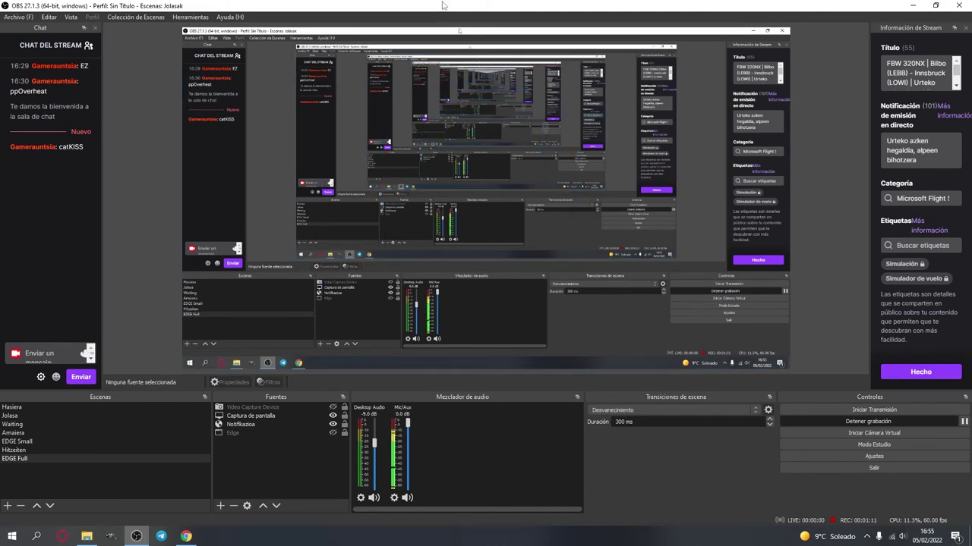
# - Return to the Twitch channel in Chrome and send the 7TV channel emote pepeMeltdown in the stream chat
pyautogui.click(913, 6)
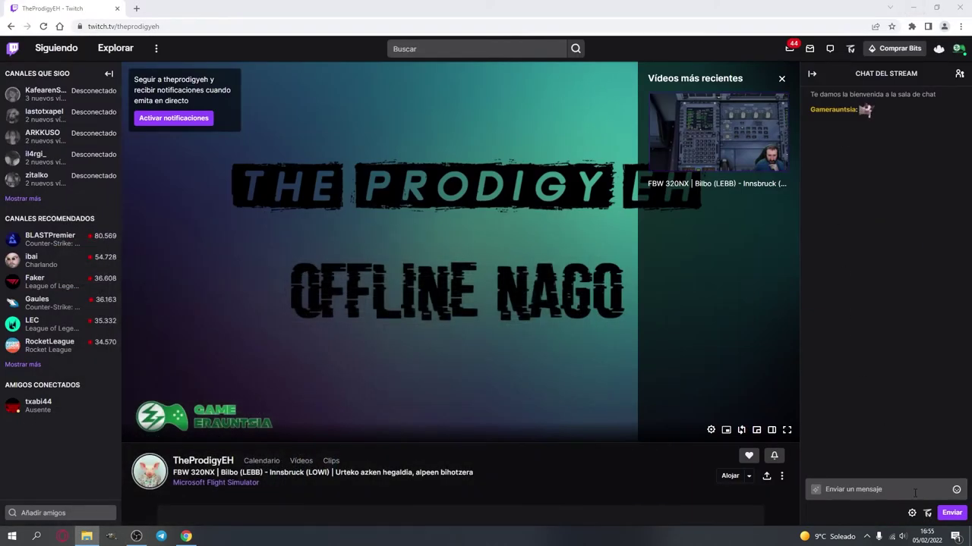
pyautogui.click(927, 513)
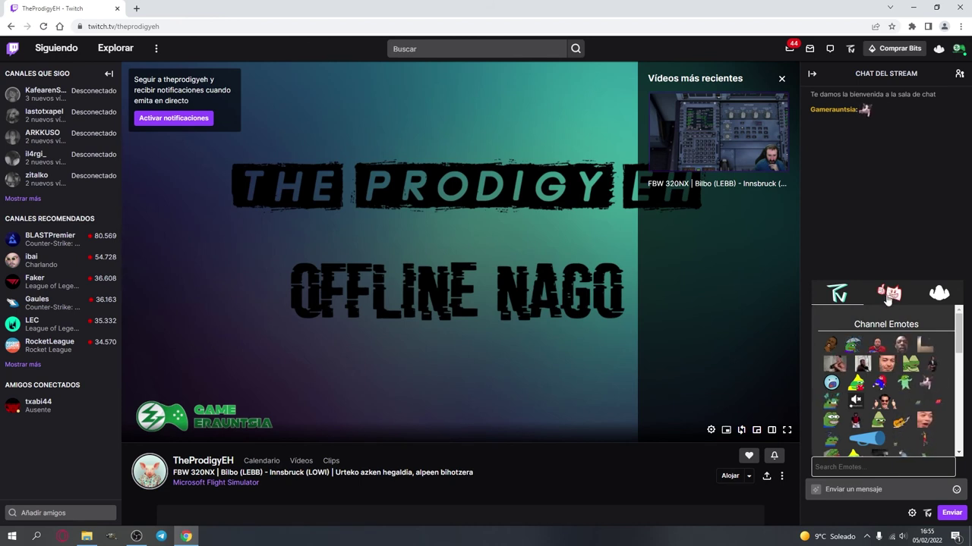
pyautogui.click(833, 404)
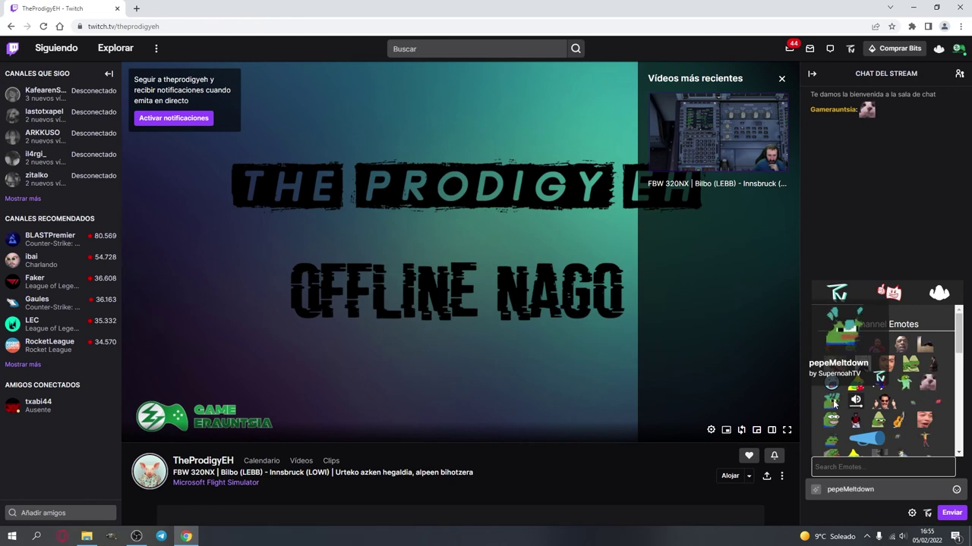
pyautogui.click(952, 519)
pyautogui.moveTo(870, 133)
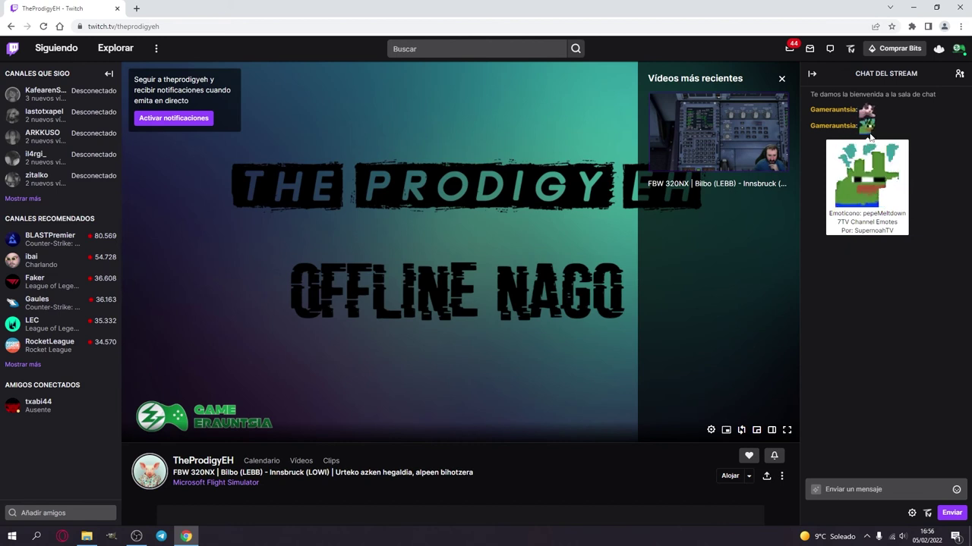
# - Send the BetterTTV channel emote gelkur in the stream chat
pyautogui.click(927, 513)
pyautogui.click(892, 293)
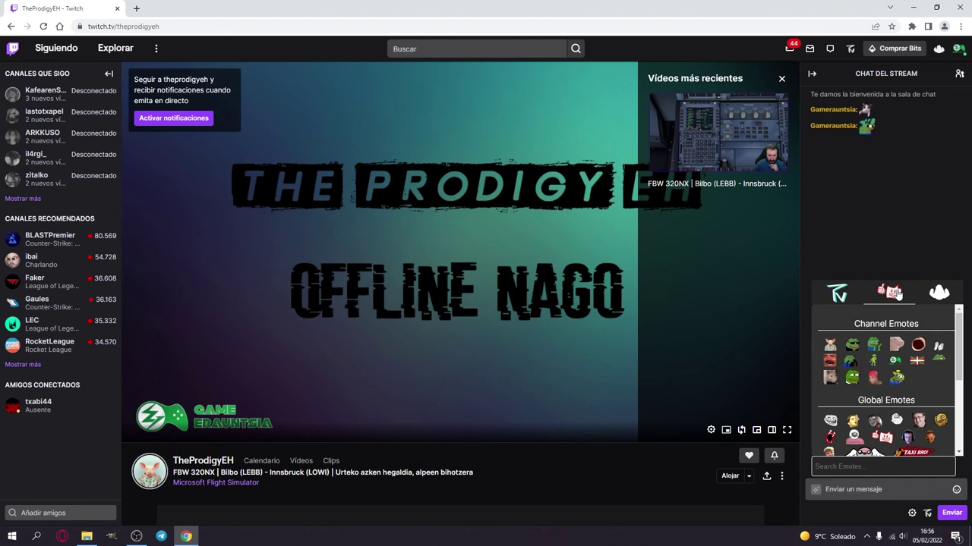
pyautogui.click(923, 365)
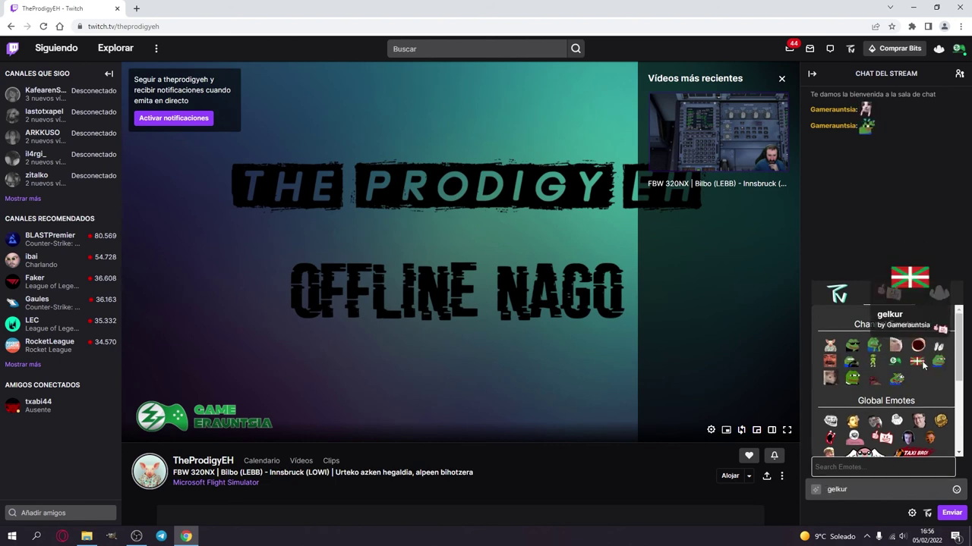
pyautogui.click(952, 513)
# - Send the doge emote from the FrankerFaceZ channel emotes in the stream chat
pyautogui.click(927, 513)
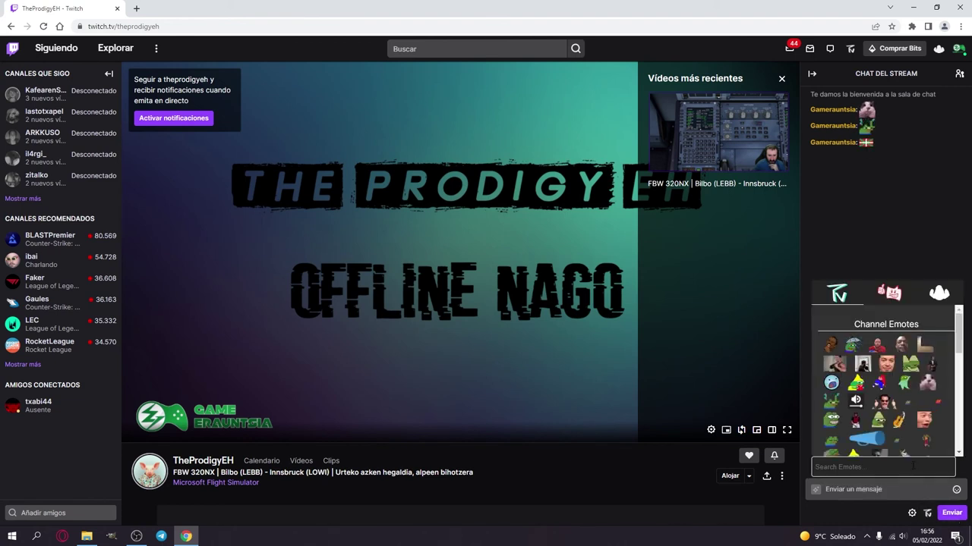
pyautogui.click(933, 298)
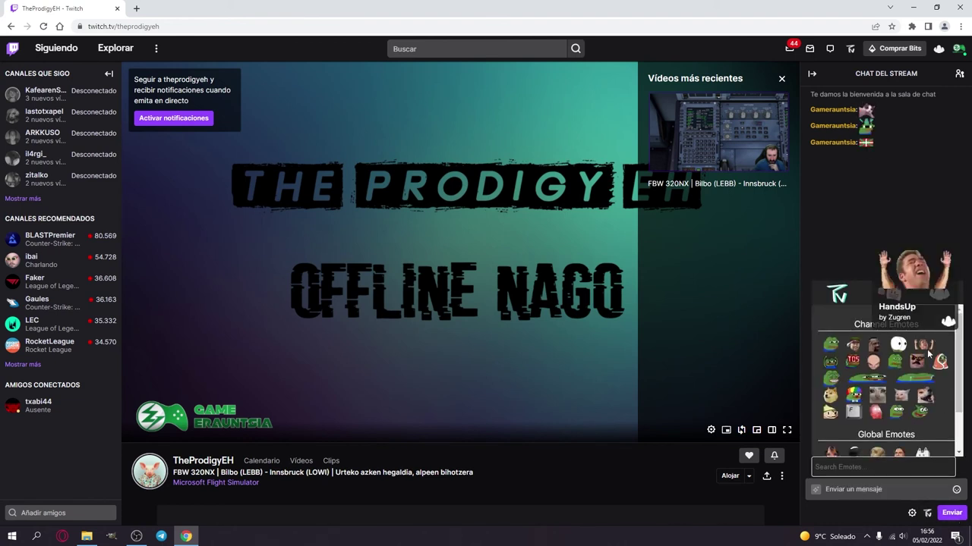
pyautogui.click(833, 394)
pyautogui.click(950, 513)
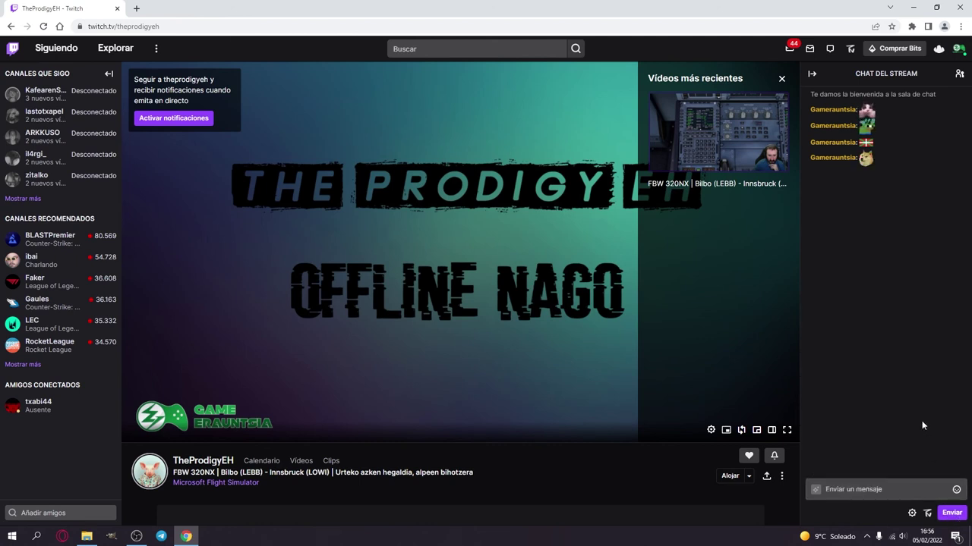
# - Switch to OBS, check how the sent emotes render in its chat dock, and widen the dock
pyautogui.click(143, 537)
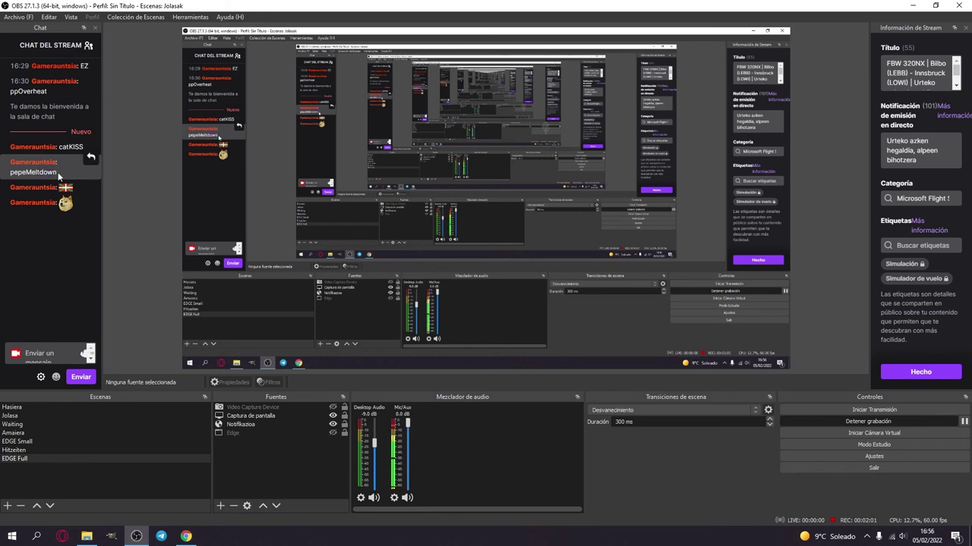
pyautogui.moveTo(68, 192)
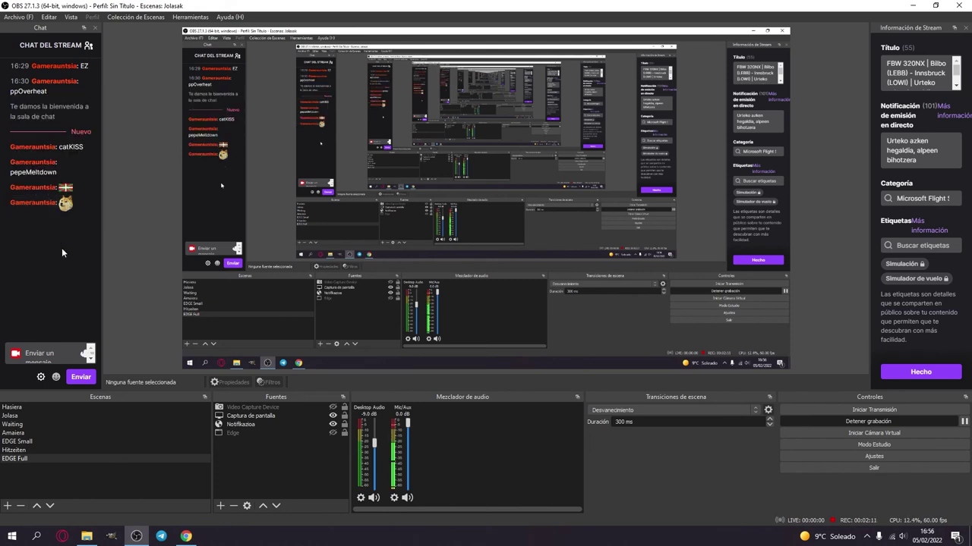
pyautogui.moveTo(102, 240); pyautogui.dragTo(171, 229)
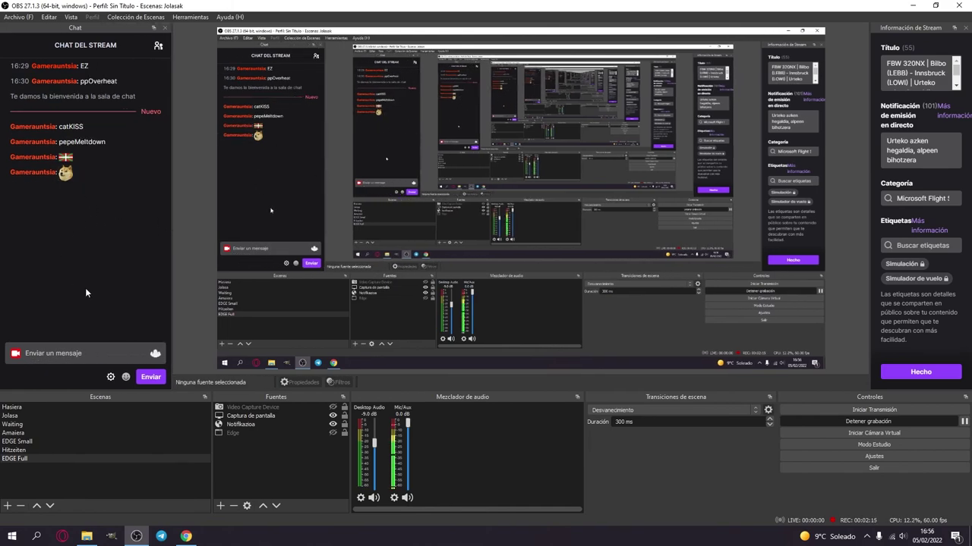